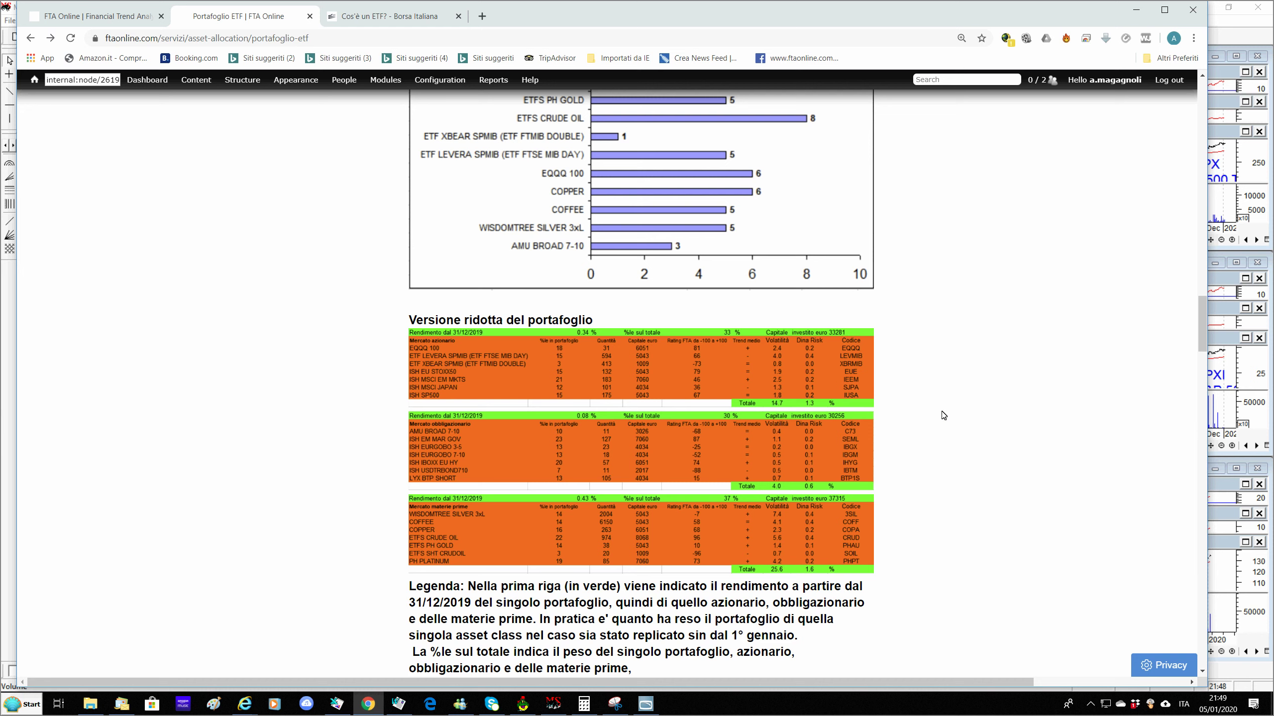
Enlarge the page to 200% and examine the equity, bond and commodity tables under Versione ridotta del portafoglio.
{"action": "key", "text": "ctrl+plus"}
{"action": "key", "text": "ctrl+plus"}
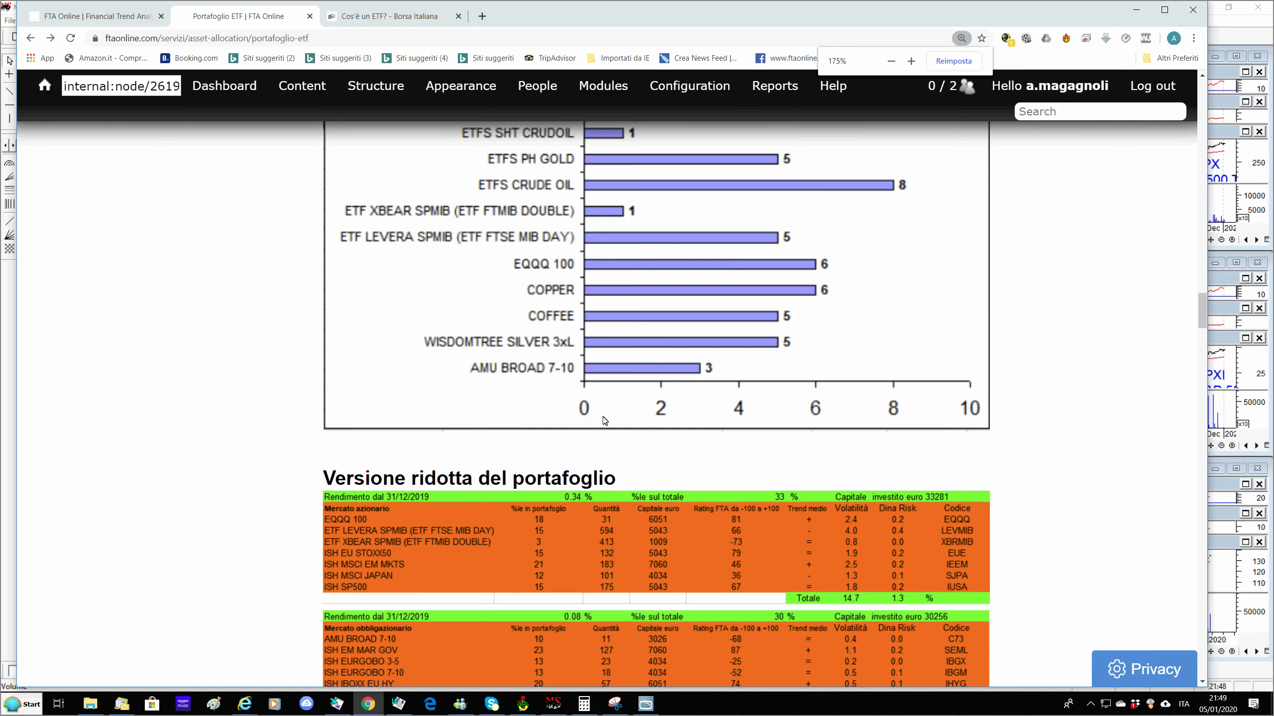
{"action": "scroll", "coordinate": [587, 424], "scroll_direction": "down", "scroll_amount": 5}
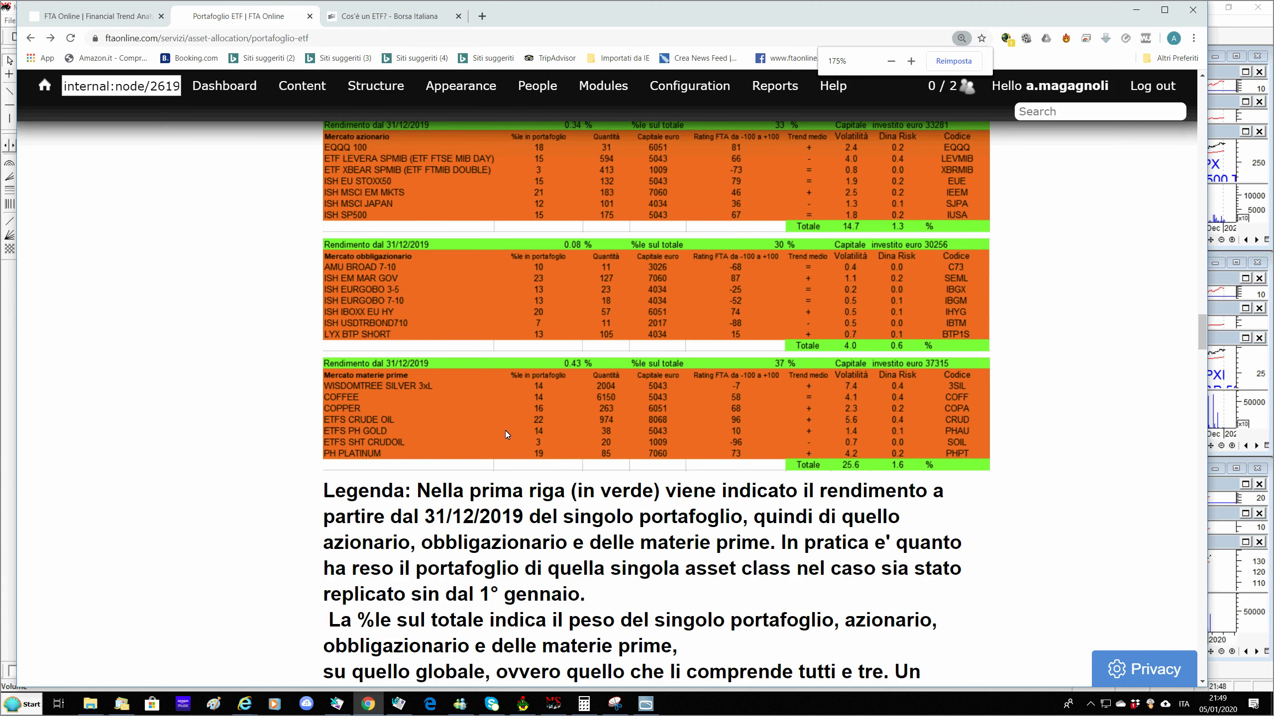
{"action": "scroll", "coordinate": [513, 432], "scroll_direction": "up", "scroll_amount": 2}
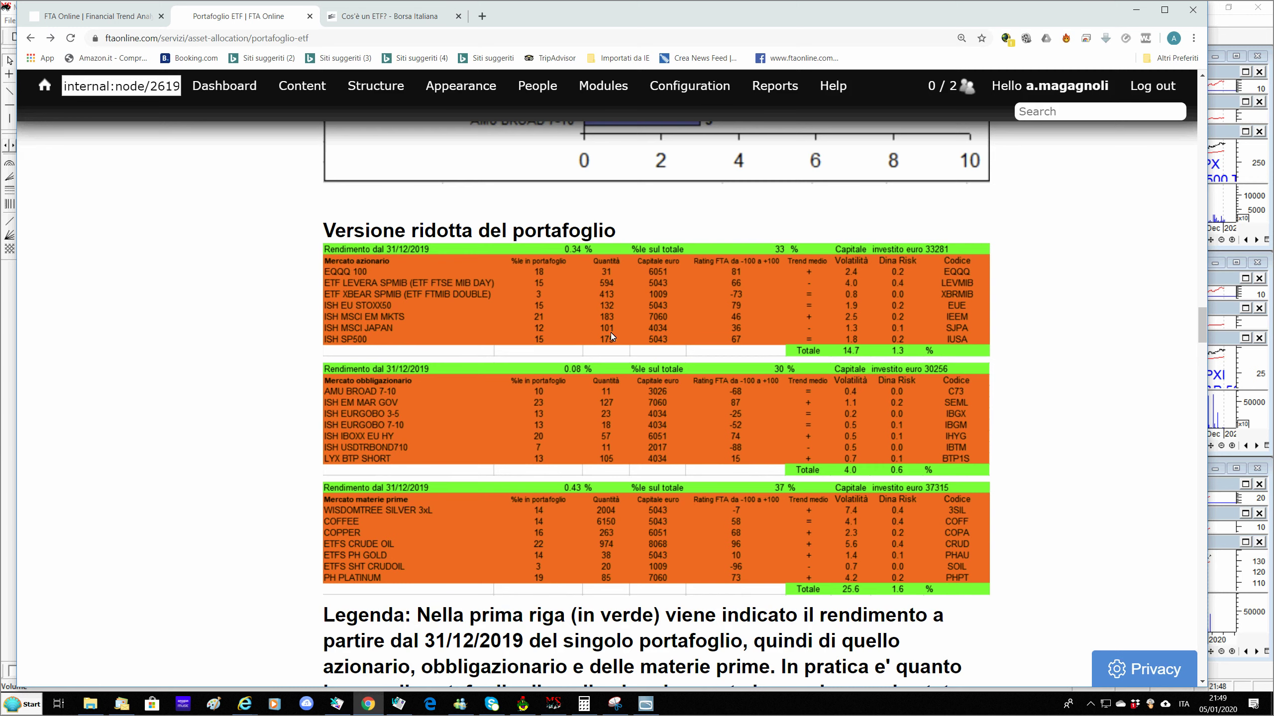
{"action": "scroll", "coordinate": [575, 343], "scroll_direction": "up", "scroll_amount": 1, "text": "ctrl"}
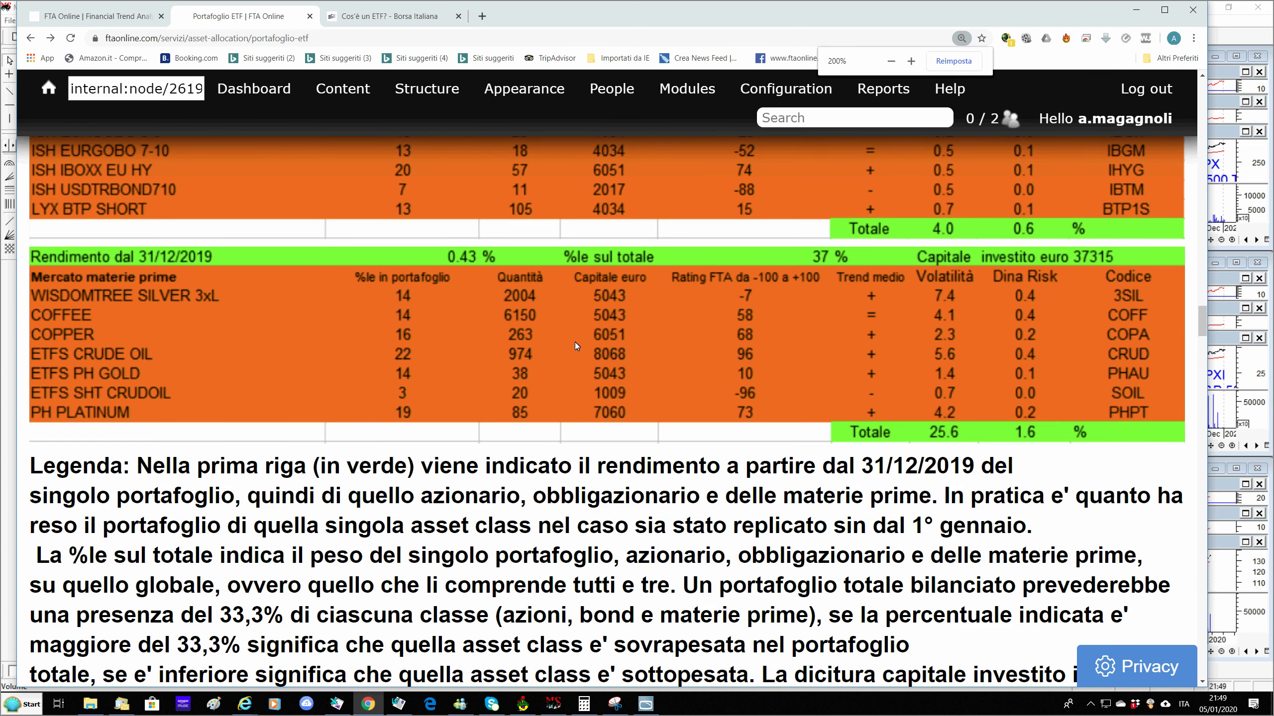
{"action": "scroll", "coordinate": [571, 354], "scroll_direction": "up", "scroll_amount": 3}
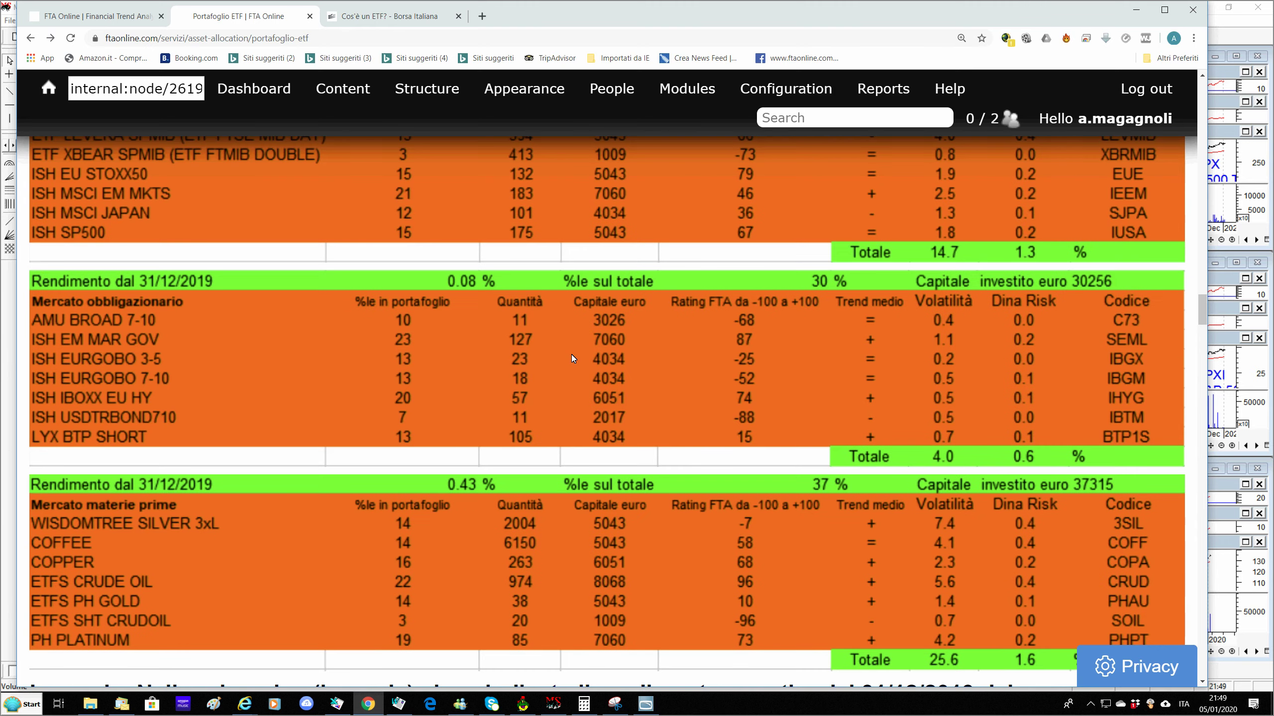
{"action": "scroll", "coordinate": [352, 372], "scroll_direction": "up", "scroll_amount": 2}
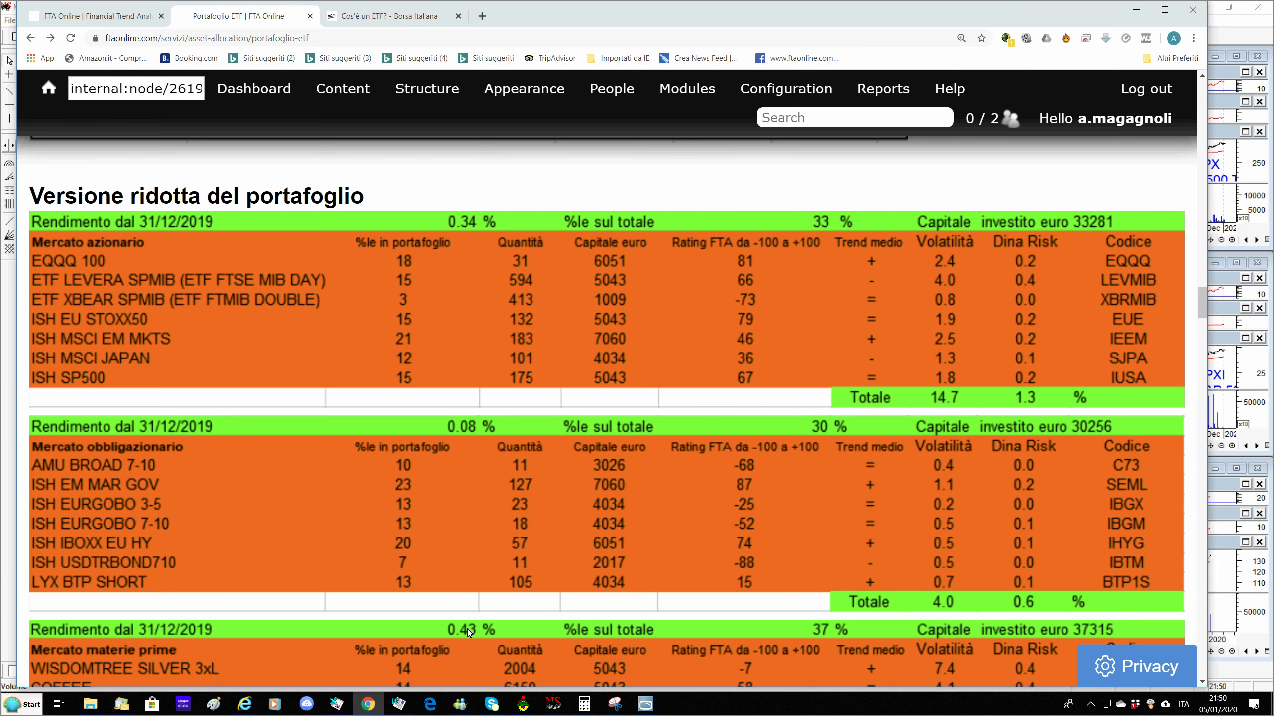
Review the return and weight rows of the three asset-class tables, plus the allocation bar chart and ETF list above them.
{"action": "scroll", "coordinate": [468, 629], "scroll_direction": "down", "scroll_amount": 2}
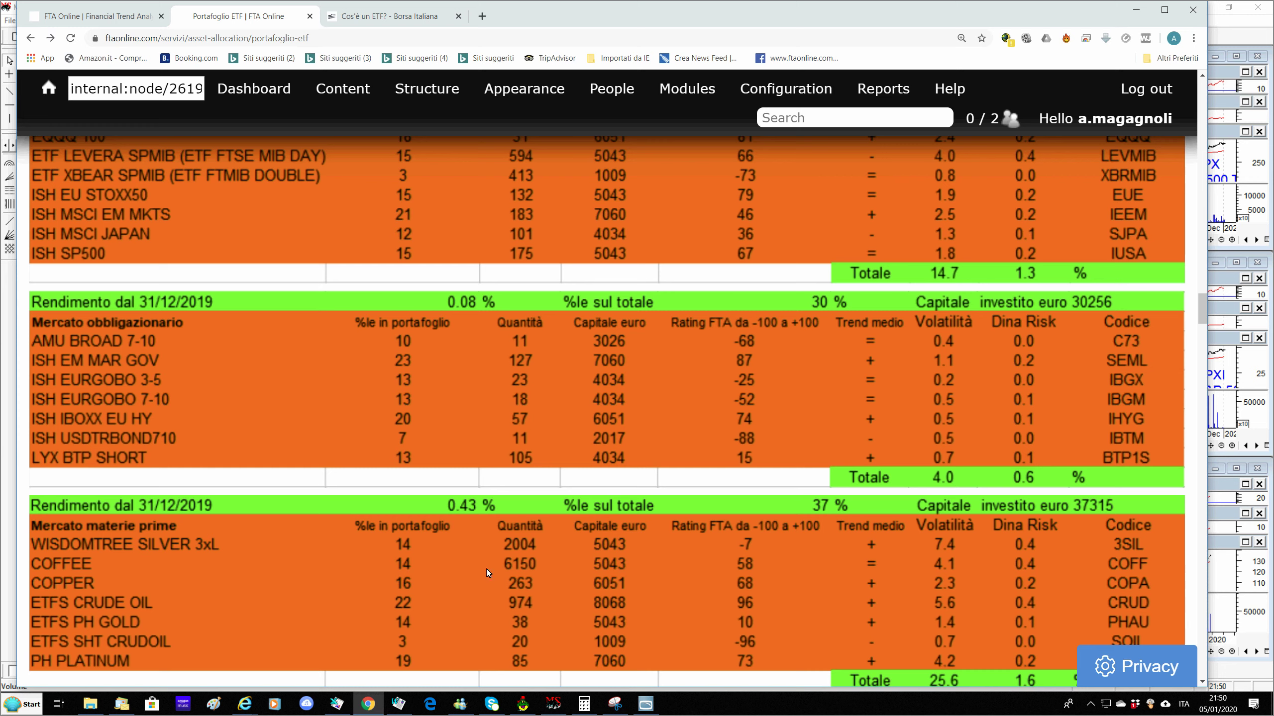
{"action": "scroll", "coordinate": [813, 539], "scroll_direction": "down", "scroll_amount": 2}
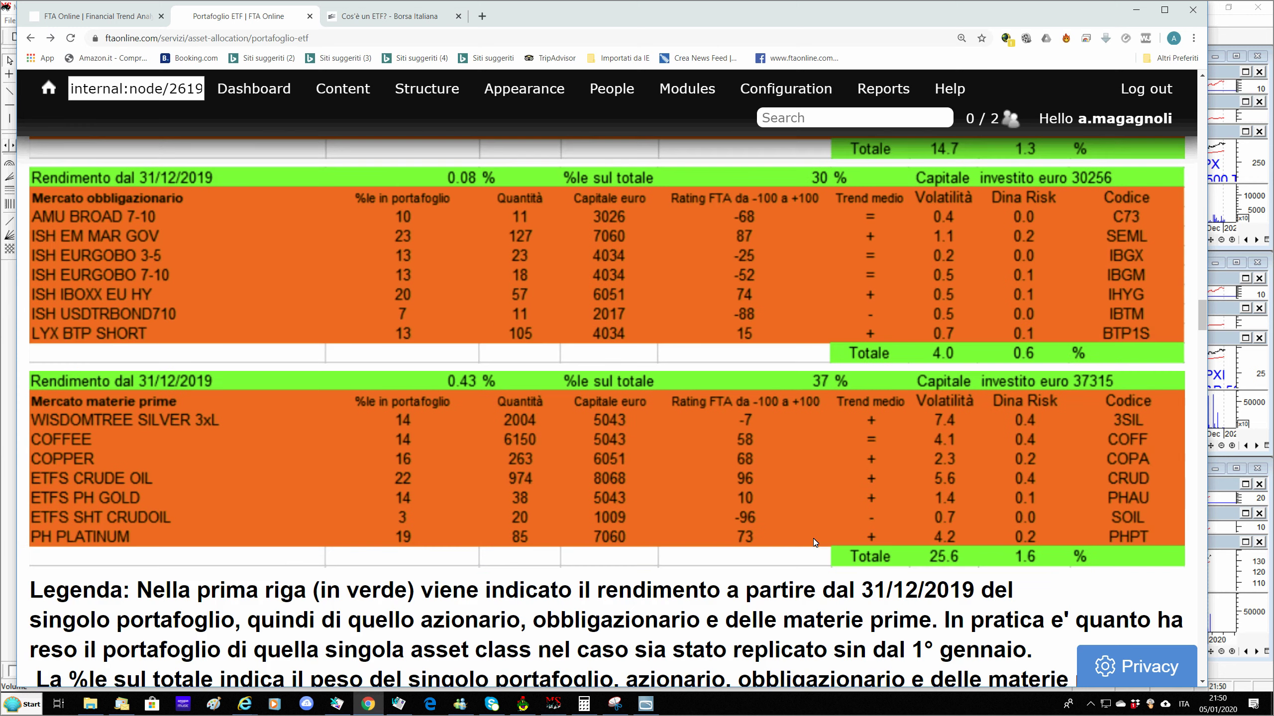
{"action": "scroll", "coordinate": [817, 511], "scroll_direction": "up", "scroll_amount": 2}
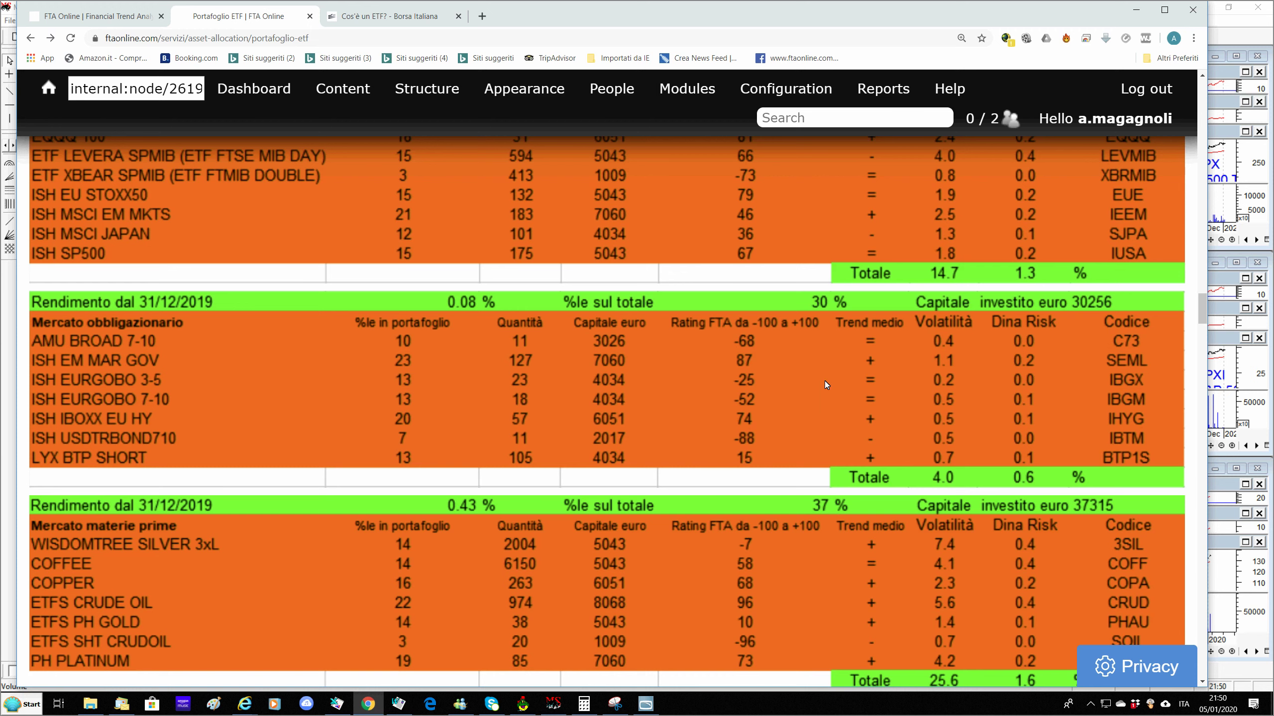
{"action": "scroll", "coordinate": [88, 334], "scroll_direction": "up", "scroll_amount": 2}
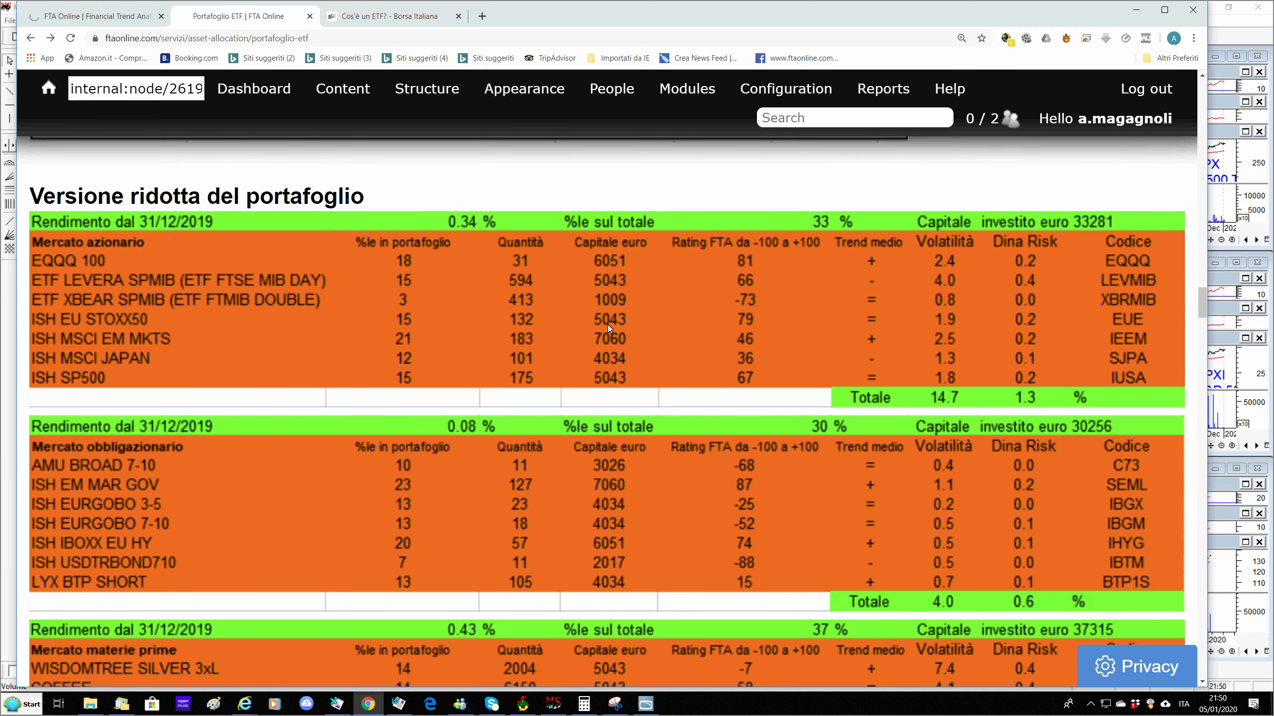
{"action": "scroll", "coordinate": [607, 324], "scroll_direction": "up", "scroll_amount": 8}
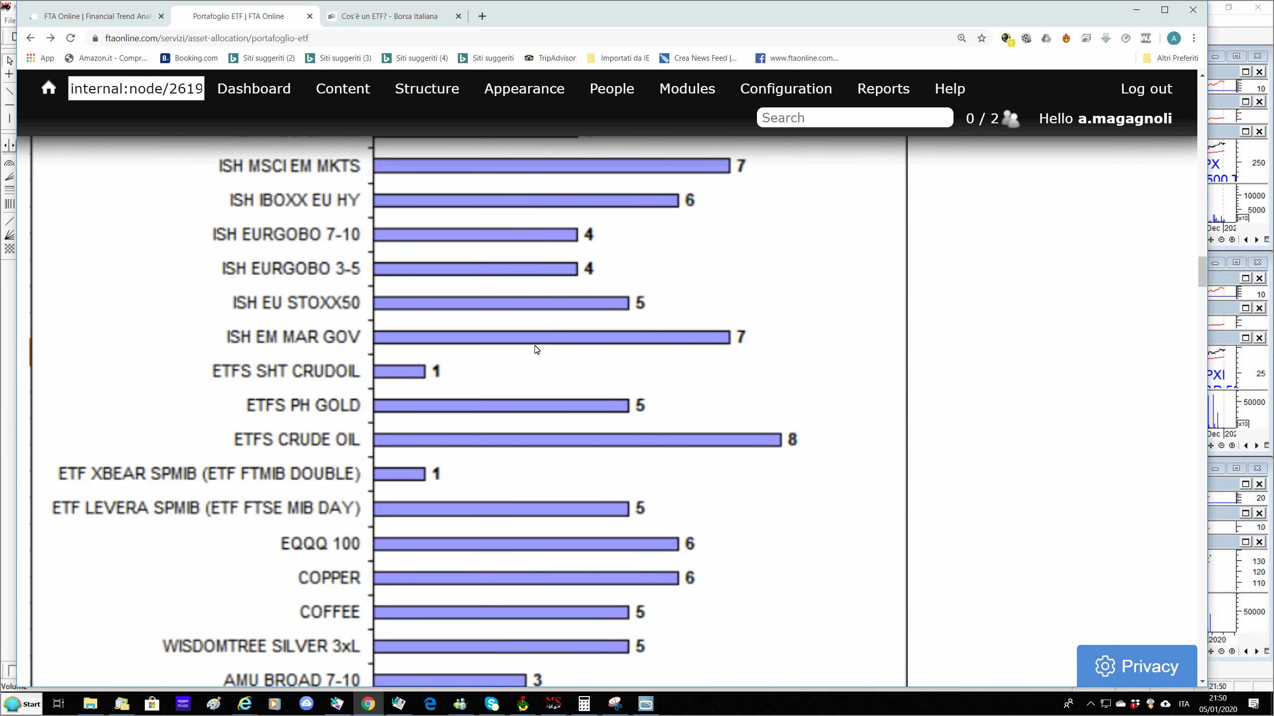
{"action": "scroll", "coordinate": [409, 379], "scroll_direction": "up", "scroll_amount": 5}
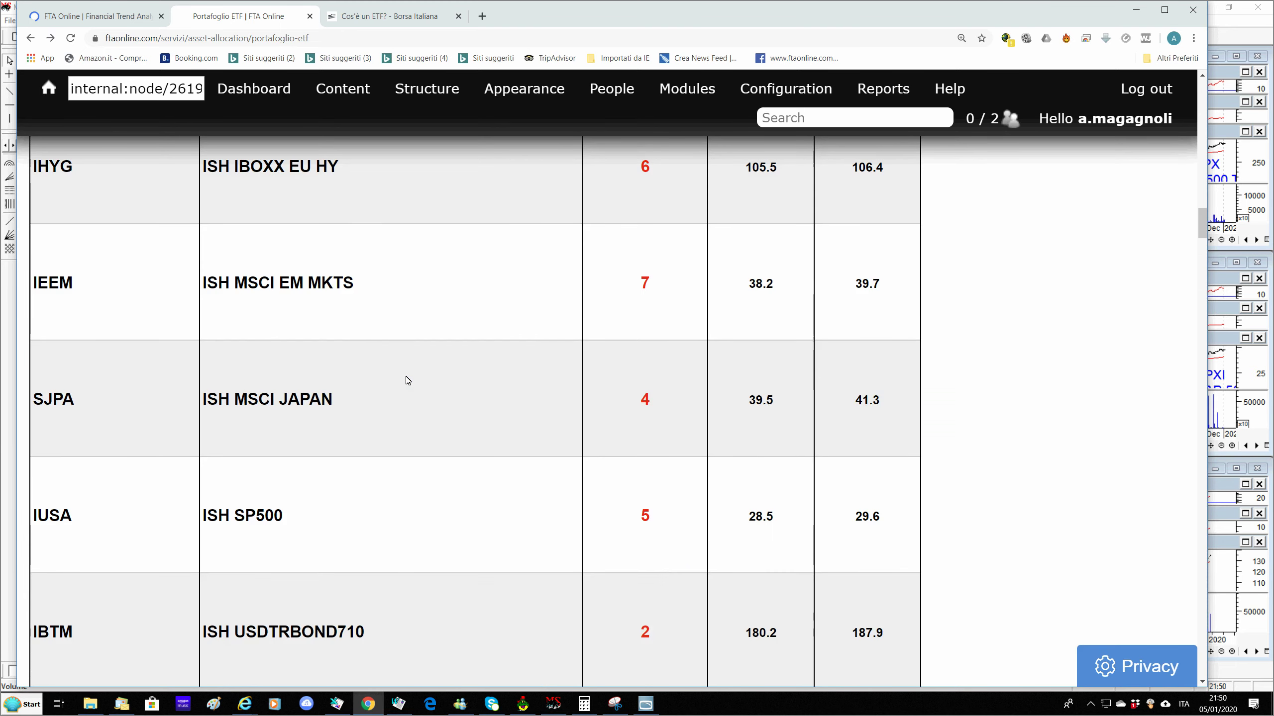
{"action": "scroll", "coordinate": [788, 256], "scroll_direction": "down", "scroll_amount": 5}
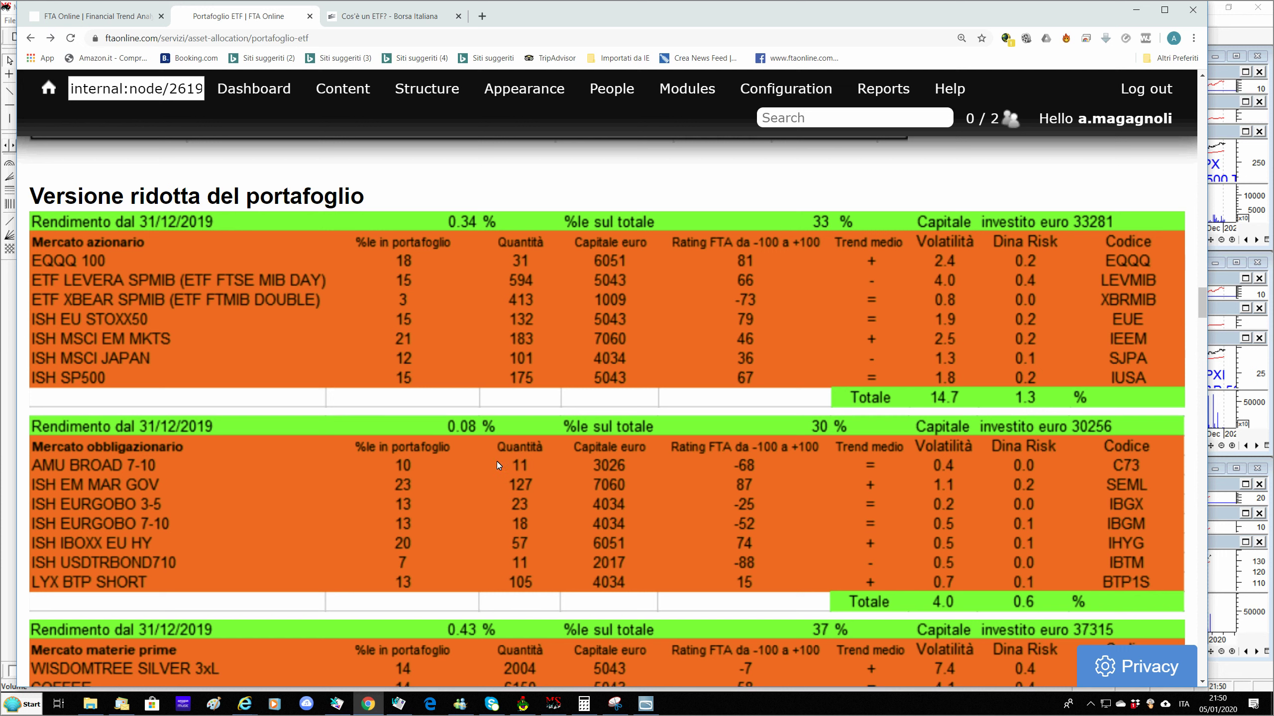
Reduce the page zoom to 150% and look over the Portafoglio ETF page back up to its introductory section.
{"action": "key", "text": "ctrl+plus"}
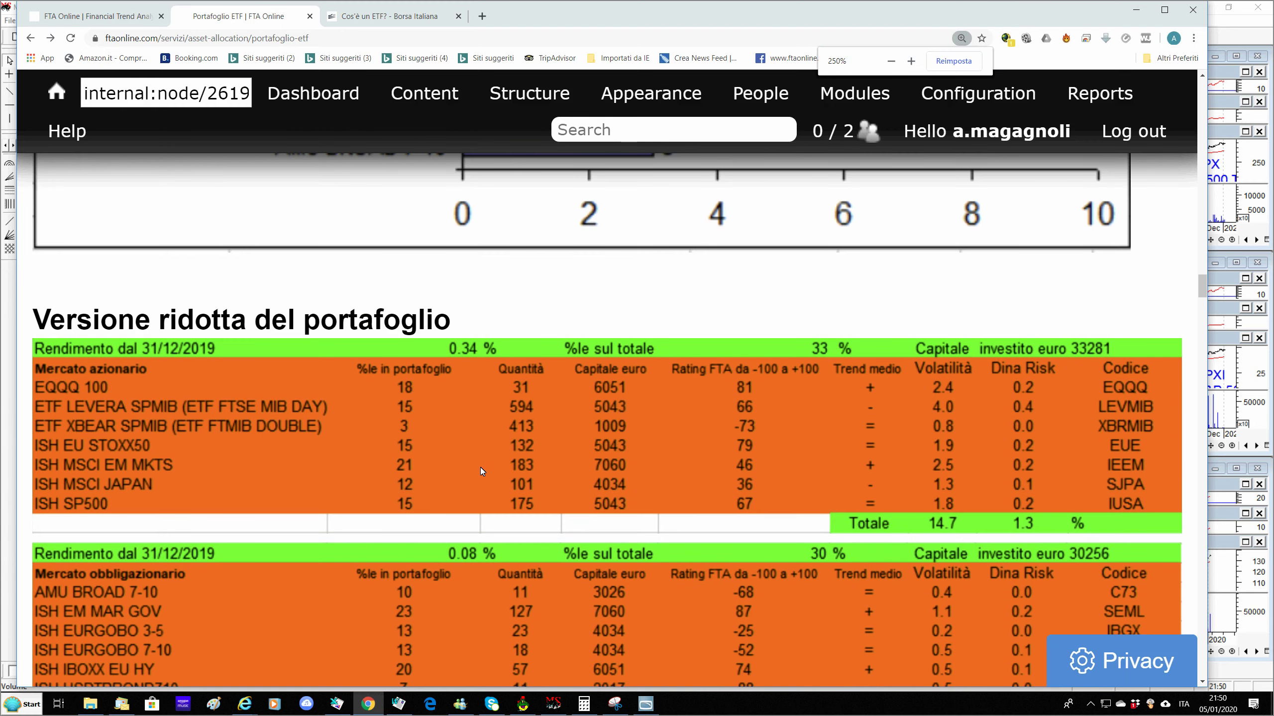
{"action": "key", "text": "ctrl+minus"}
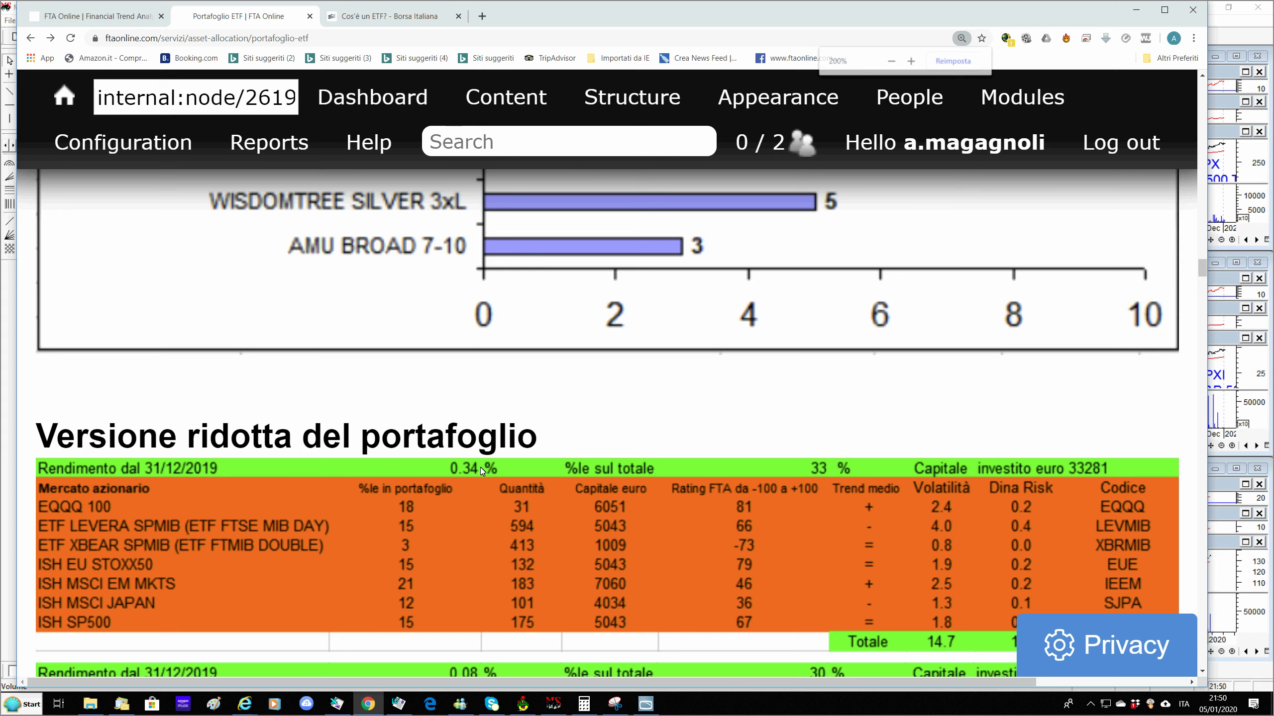
{"action": "key", "text": "ctrl+minus"}
{"action": "key", "text": "ctrl+minus"}
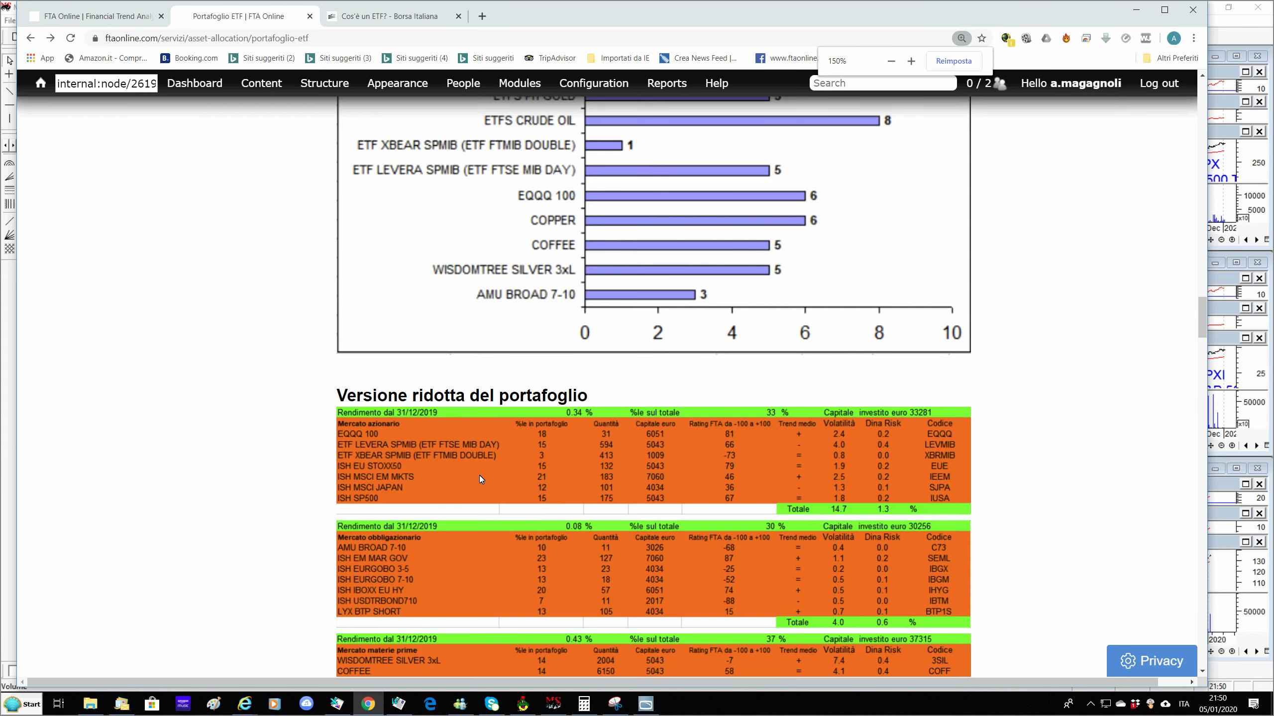
{"action": "scroll", "coordinate": [479, 489], "scroll_direction": "up", "scroll_amount": 3}
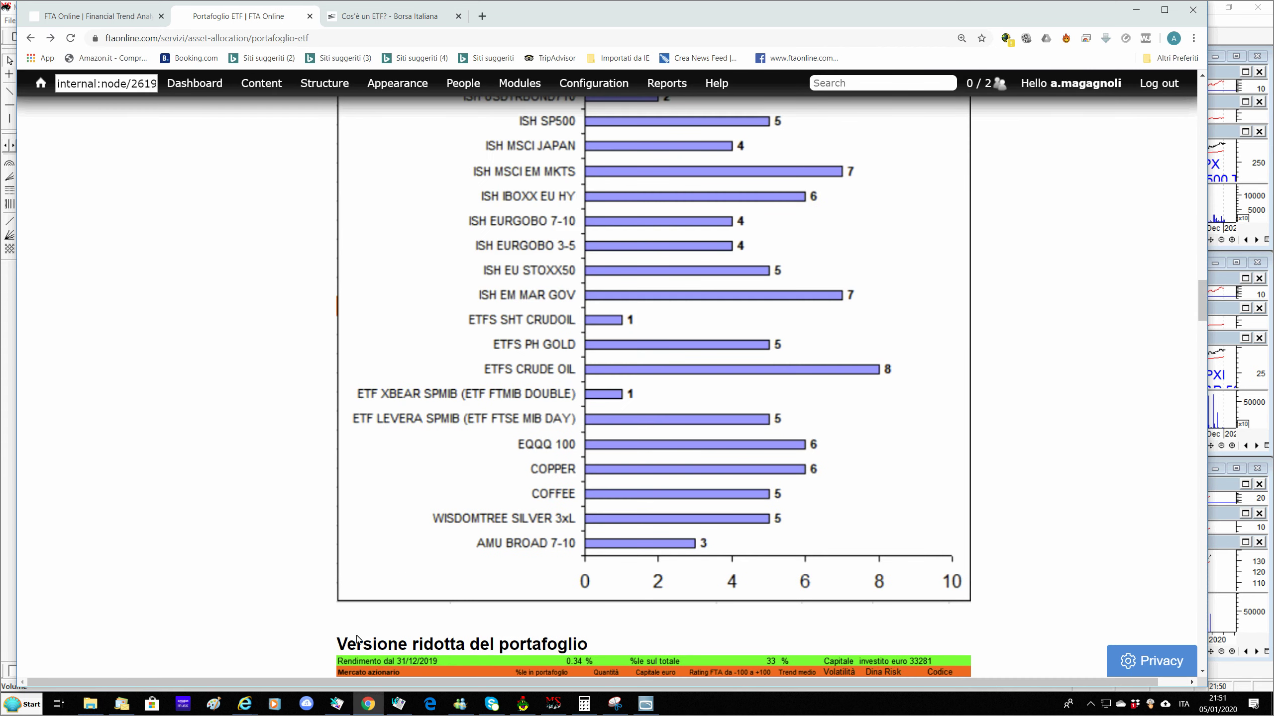
{"action": "scroll", "coordinate": [384, 399], "scroll_direction": "down", "scroll_amount": 10}
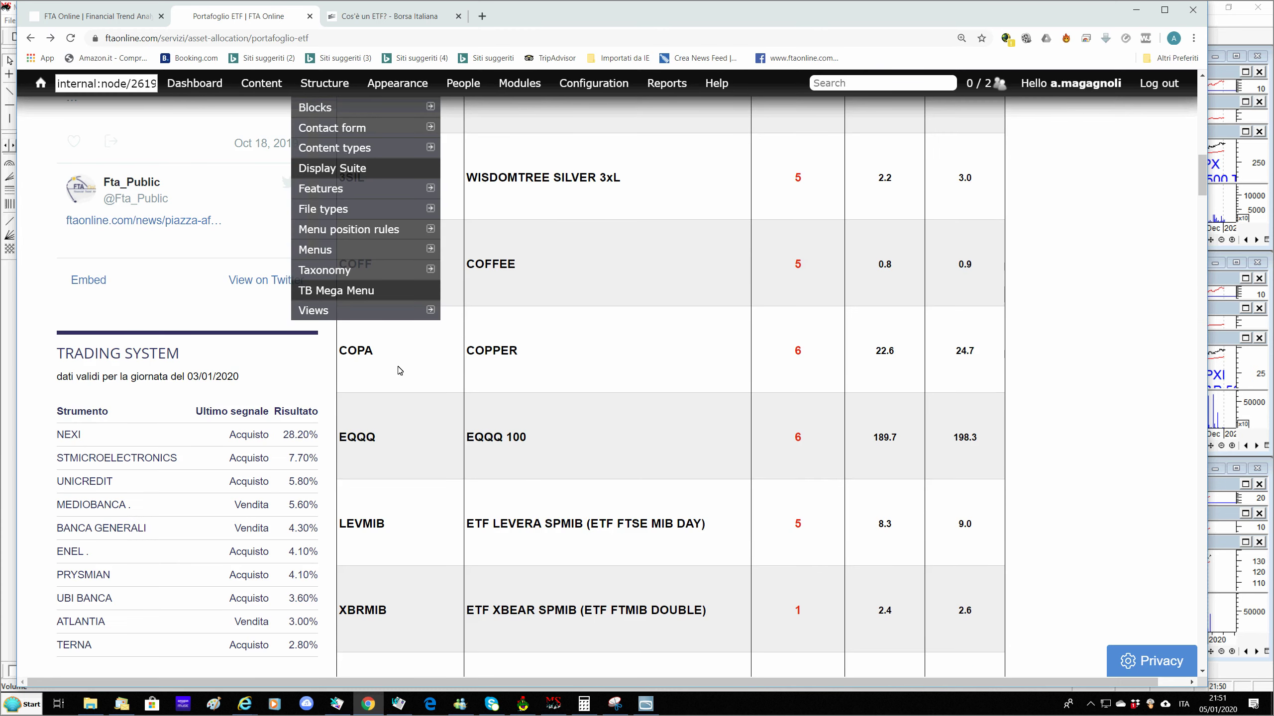
{"action": "scroll", "coordinate": [362, 311], "scroll_direction": "up", "scroll_amount": 15}
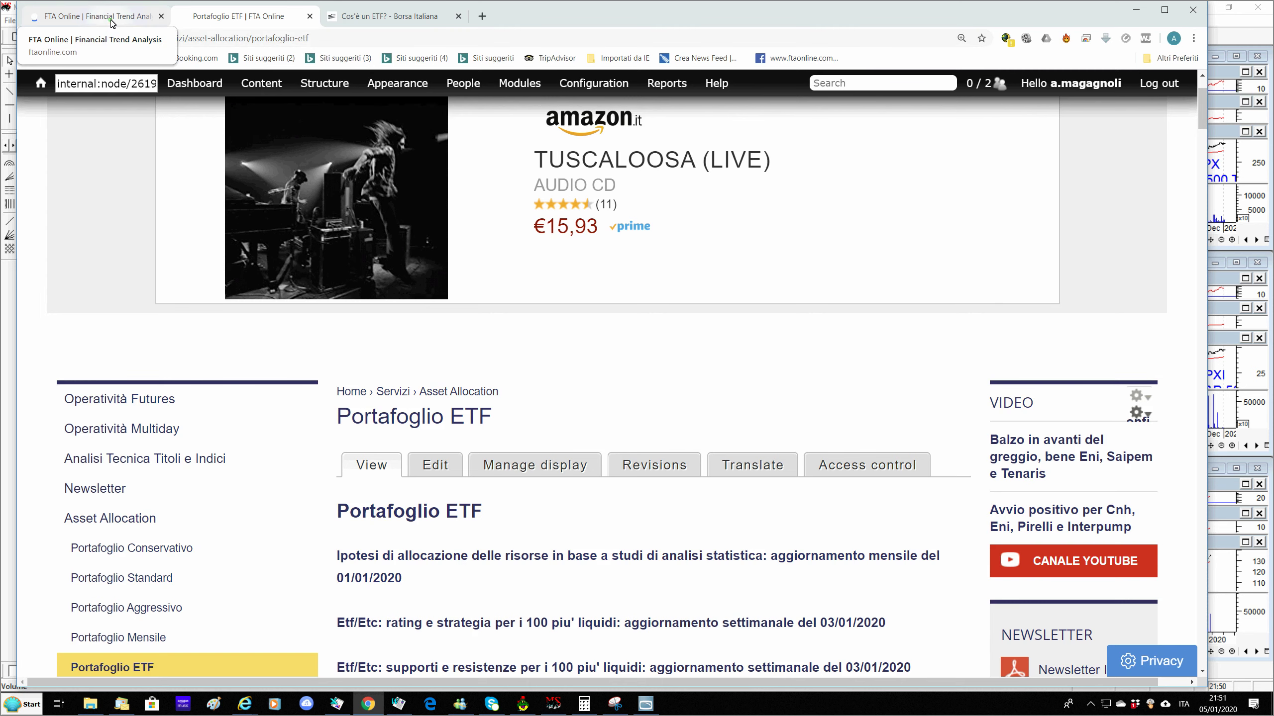
Glance at the etfmigliori2019 workbook in Excel and return to the FTA Online home page in the browser.
{"action": "key", "text": "ctrl+Page_Up"}
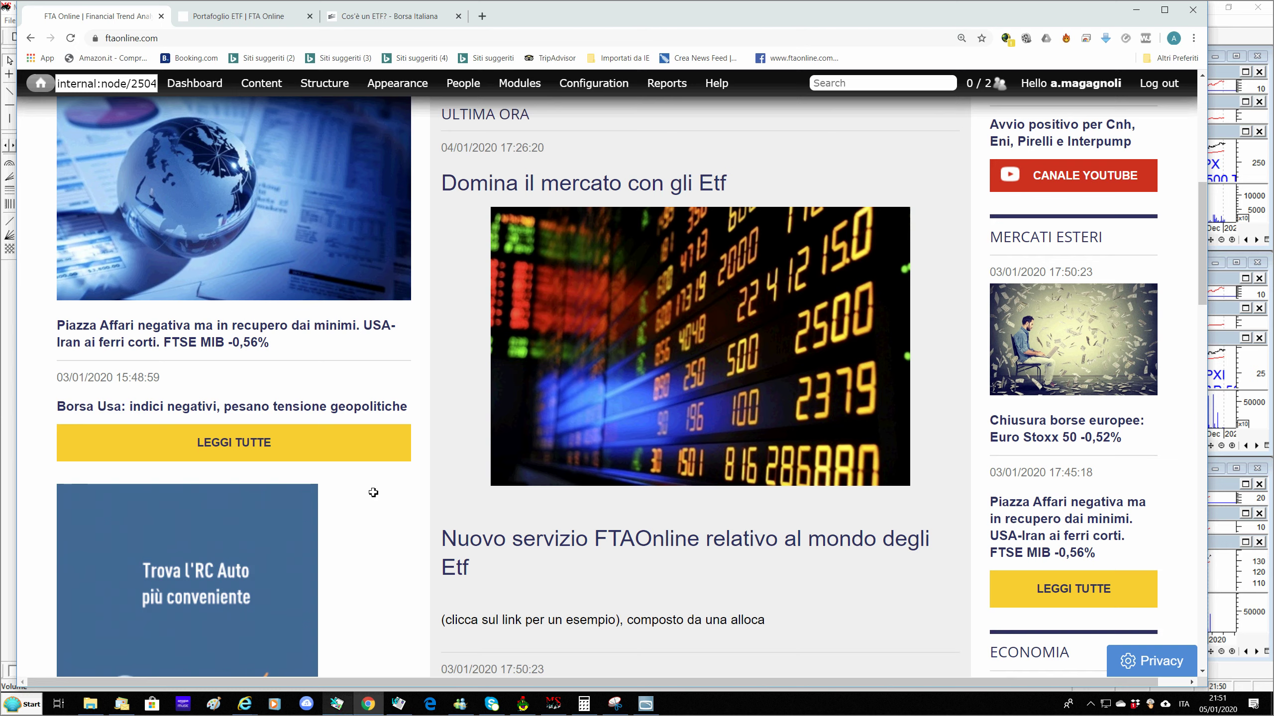
{"action": "key", "text": "alt+Tab"}
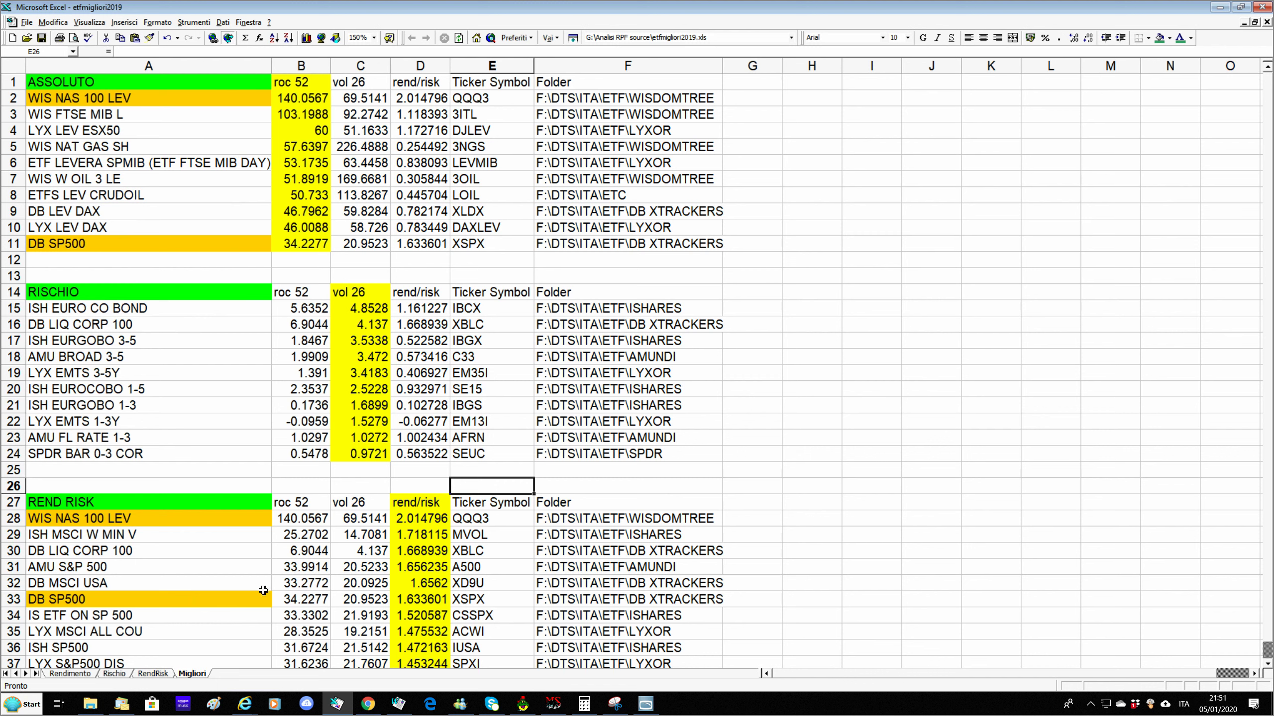
{"action": "left_click", "coordinate": [368, 704]}
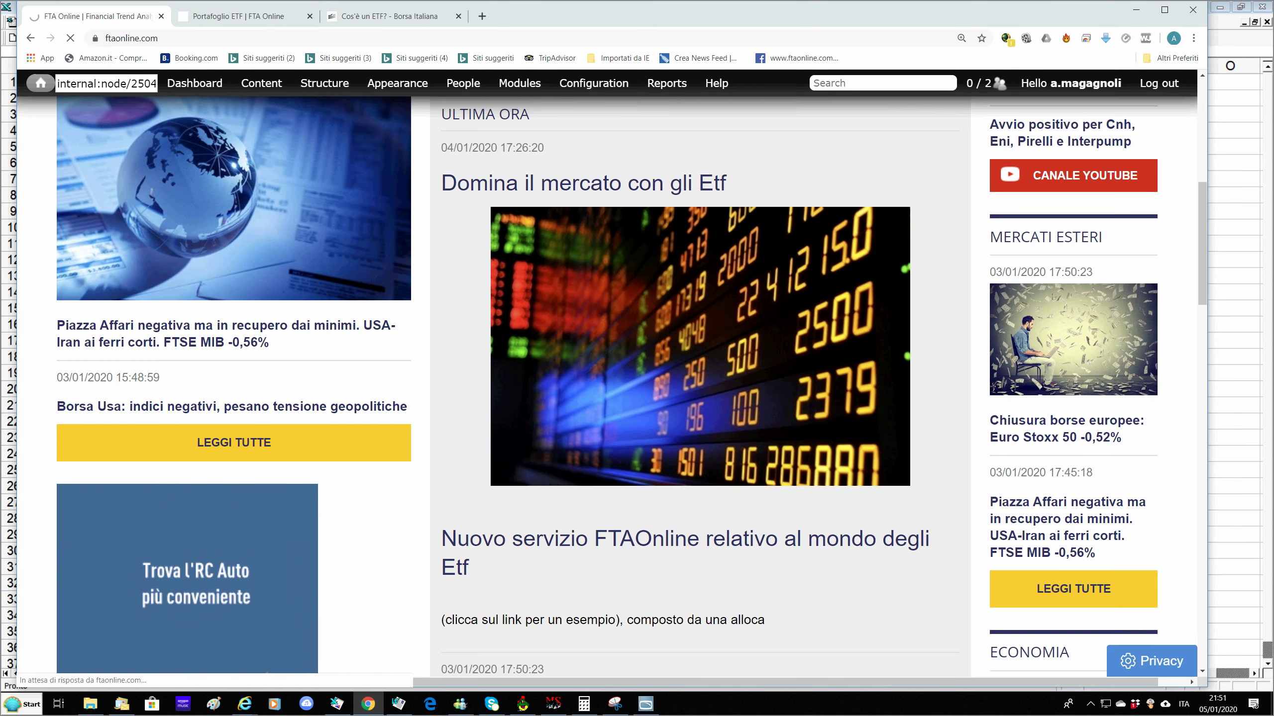
{"action": "left_click", "coordinate": [223, 15]}
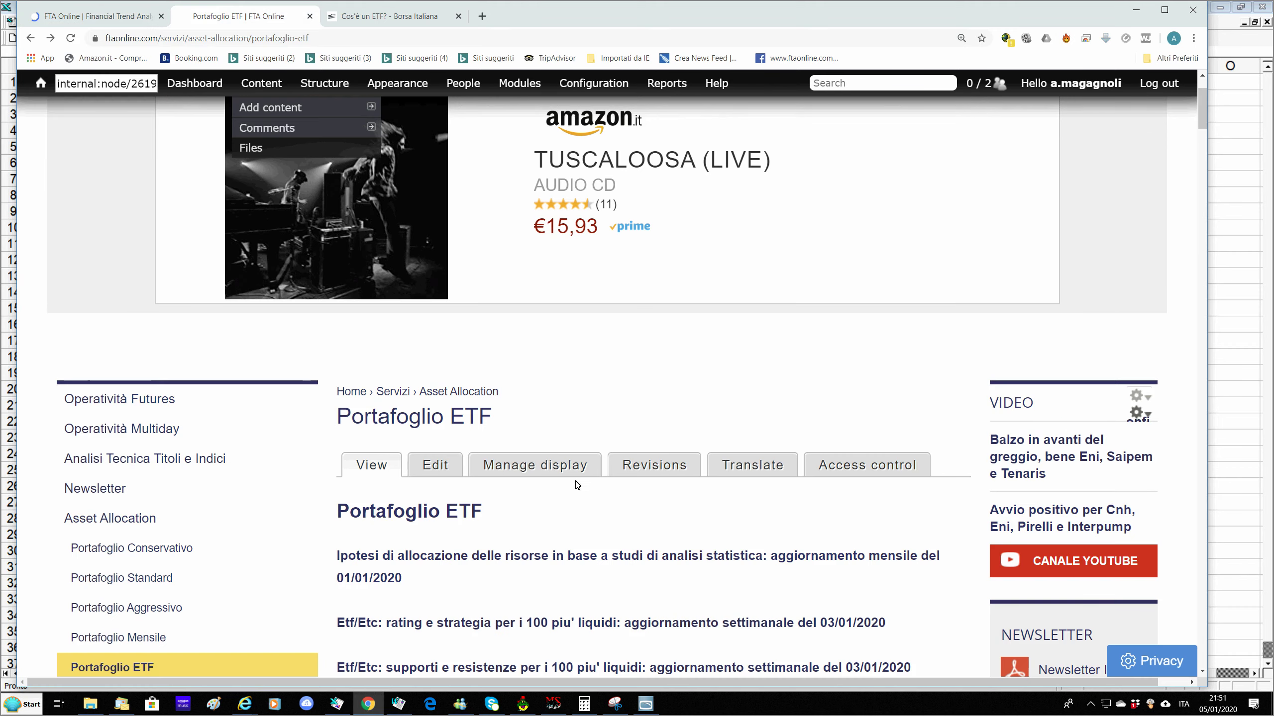
{"action": "key", "text": "ctrl+Page_Up"}
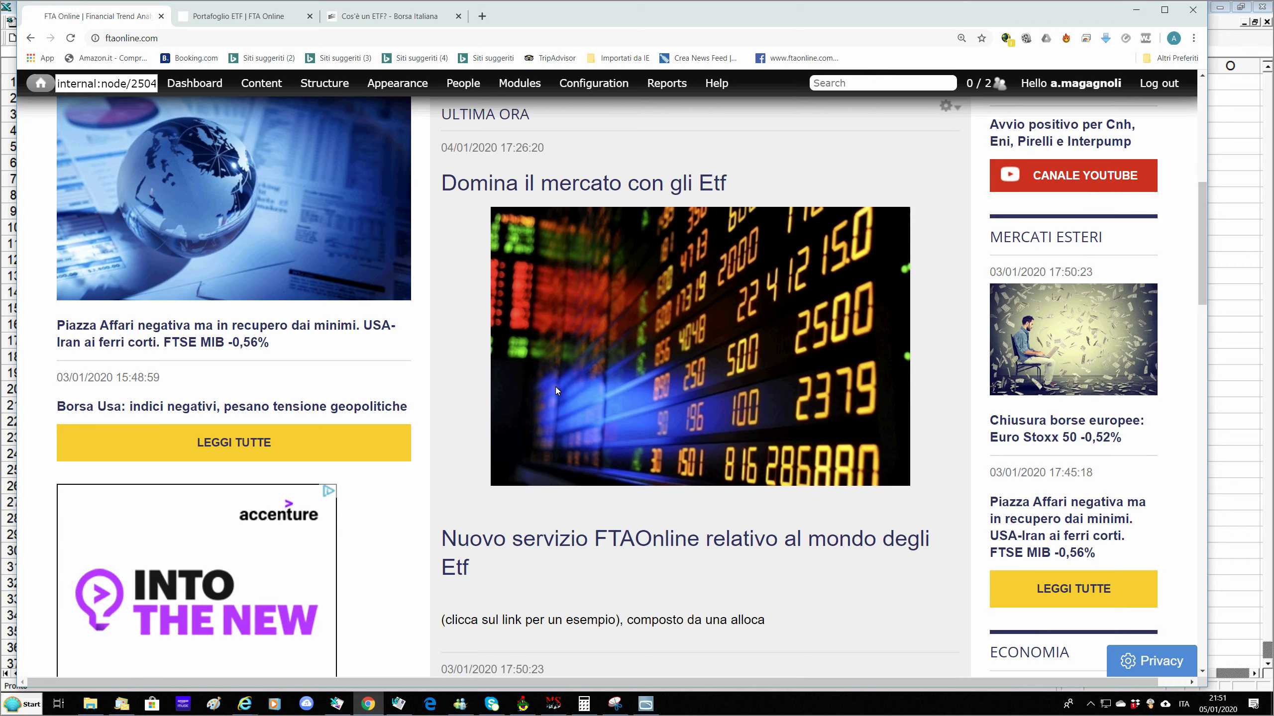
Open the editorial "Etf, migliori del 2019 tra i 100 piu' liquidi di Piazza Affari" and show its Classifiche 2019 links.
{"action": "scroll", "coordinate": [555, 386], "scroll_direction": "up", "scroll_amount": 2}
{"action": "scroll", "coordinate": [555, 387], "scroll_direction": "down", "scroll_amount": 4}
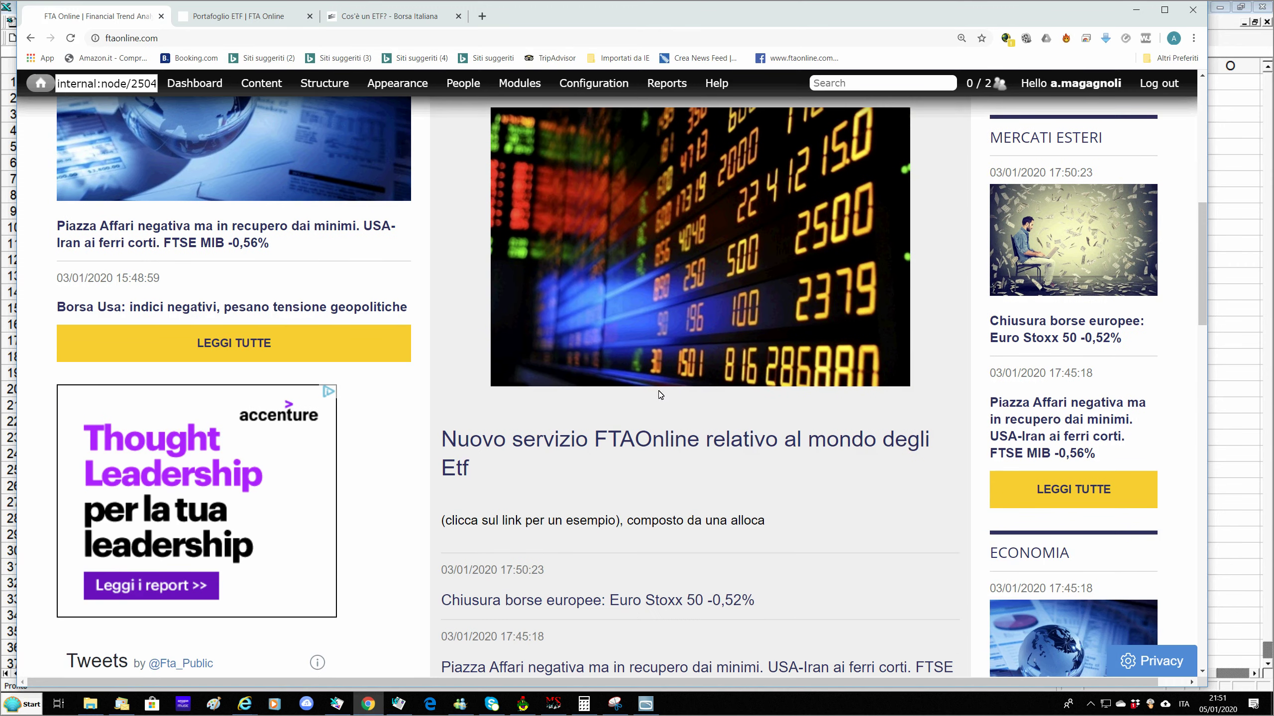
{"action": "scroll", "coordinate": [599, 442], "scroll_direction": "down", "scroll_amount": 4}
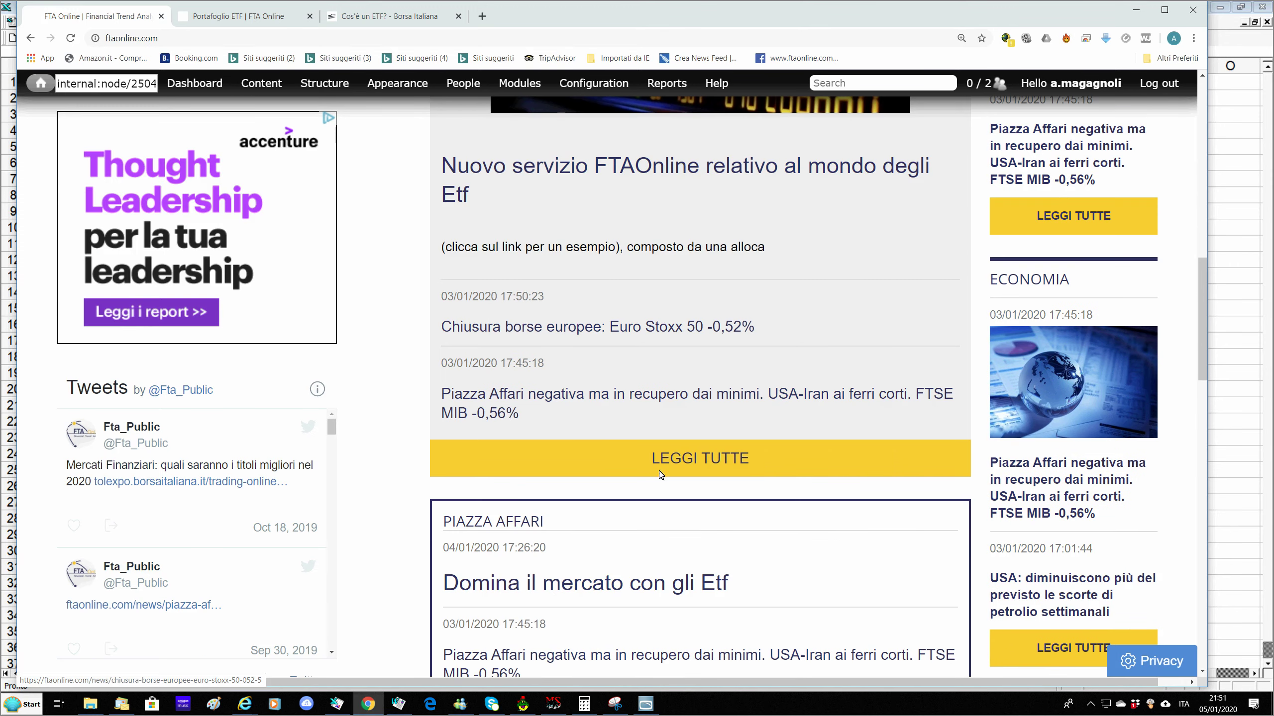
{"action": "scroll", "coordinate": [581, 525], "scroll_direction": "down", "scroll_amount": 2}
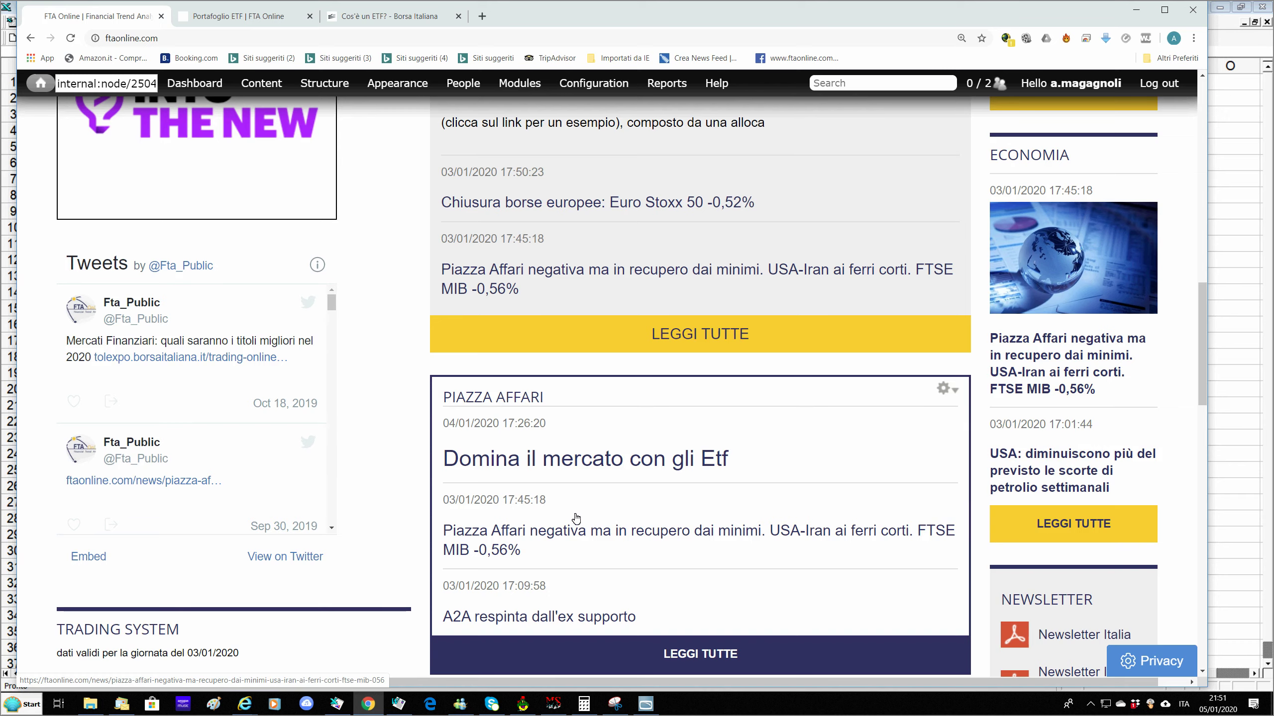
{"action": "scroll", "coordinate": [465, 325], "scroll_direction": "down", "scroll_amount": 5}
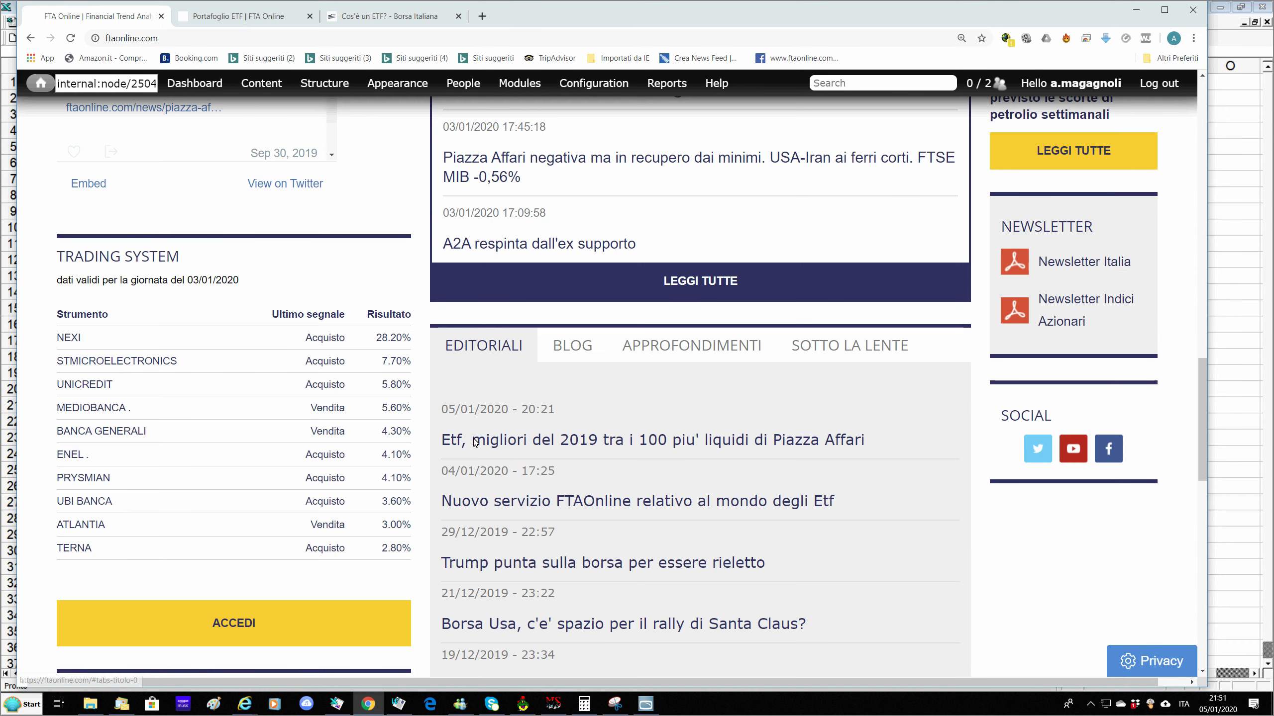
{"action": "left_click", "coordinate": [521, 442]}
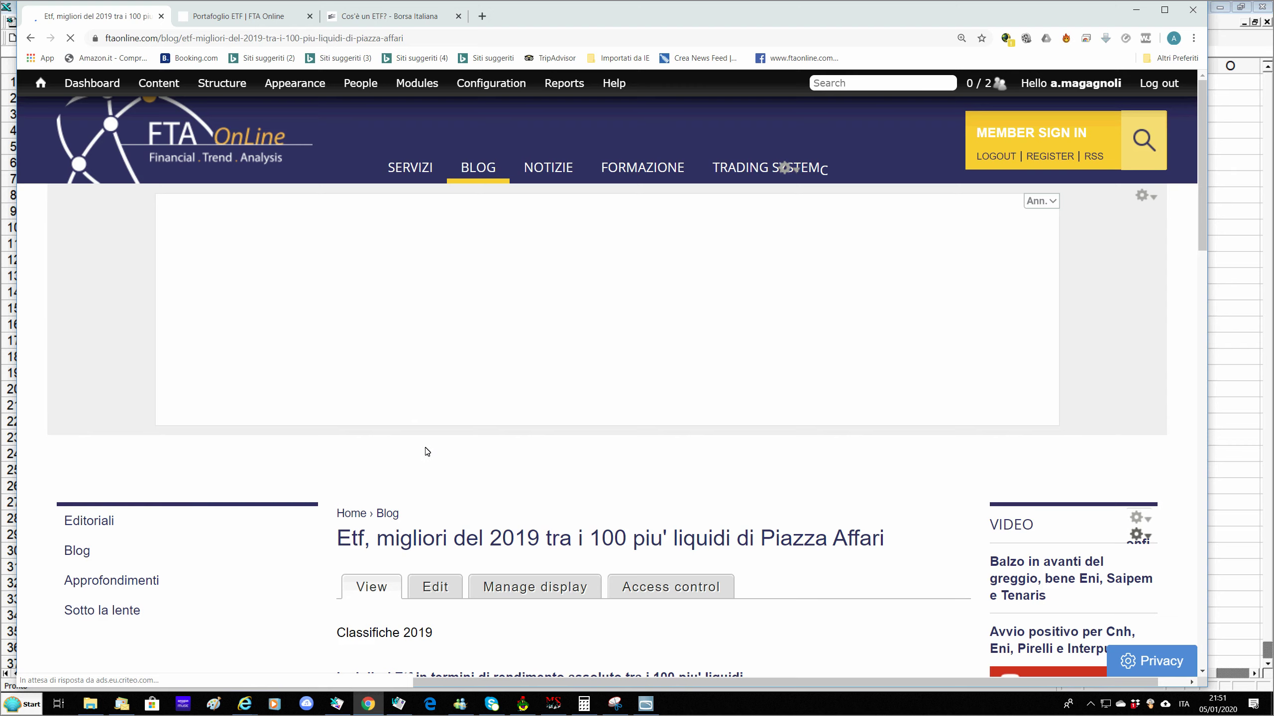
{"action": "scroll", "coordinate": [607, 480], "scroll_direction": "down", "scroll_amount": 5}
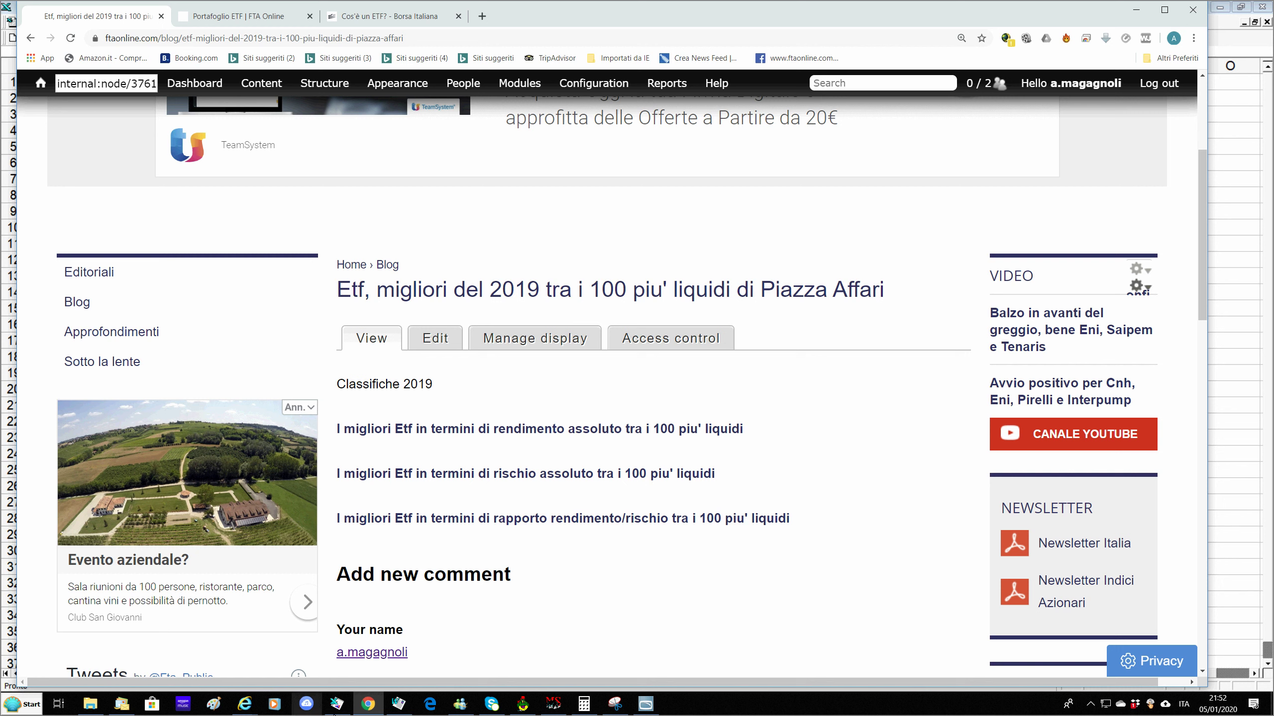
Switch to the etfmigliori2019 workbook in Excel, show the Rendimento sheet and select WIS NAS 100 LEV's roc 52 value in cell B2.
{"action": "mouse_move", "coordinate": [342, 709]}
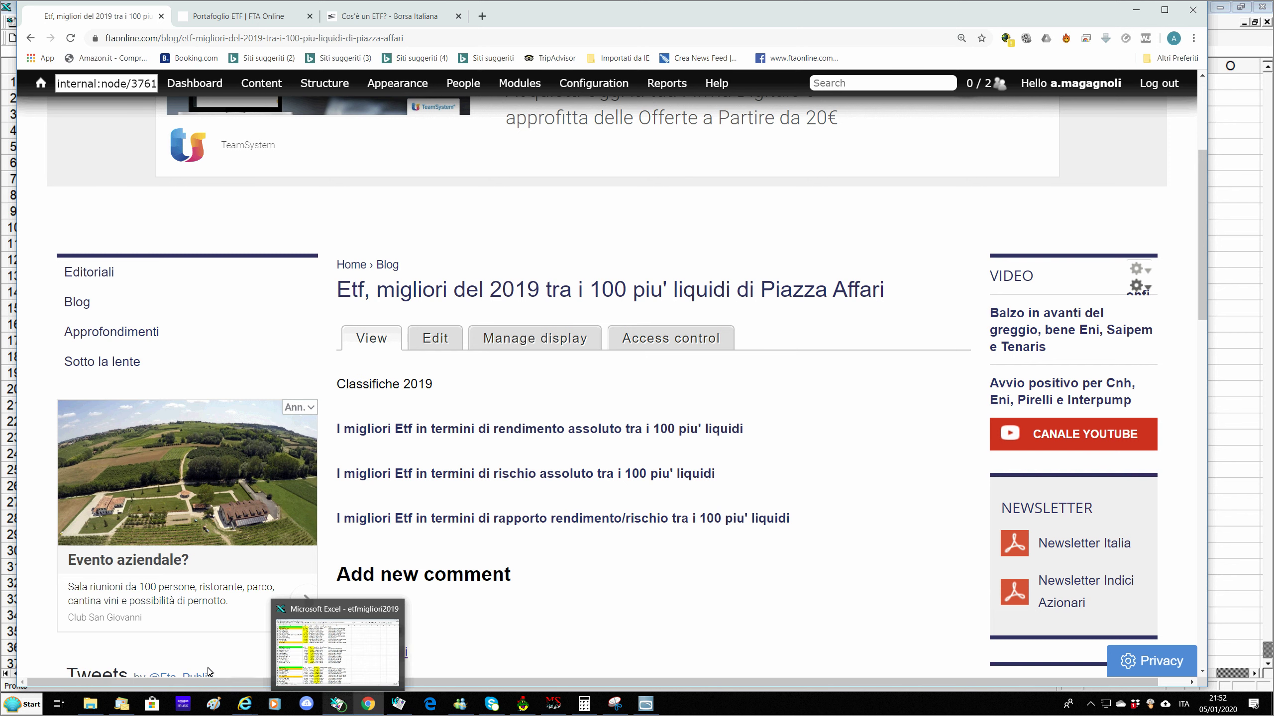
{"action": "left_click", "coordinate": [342, 709]}
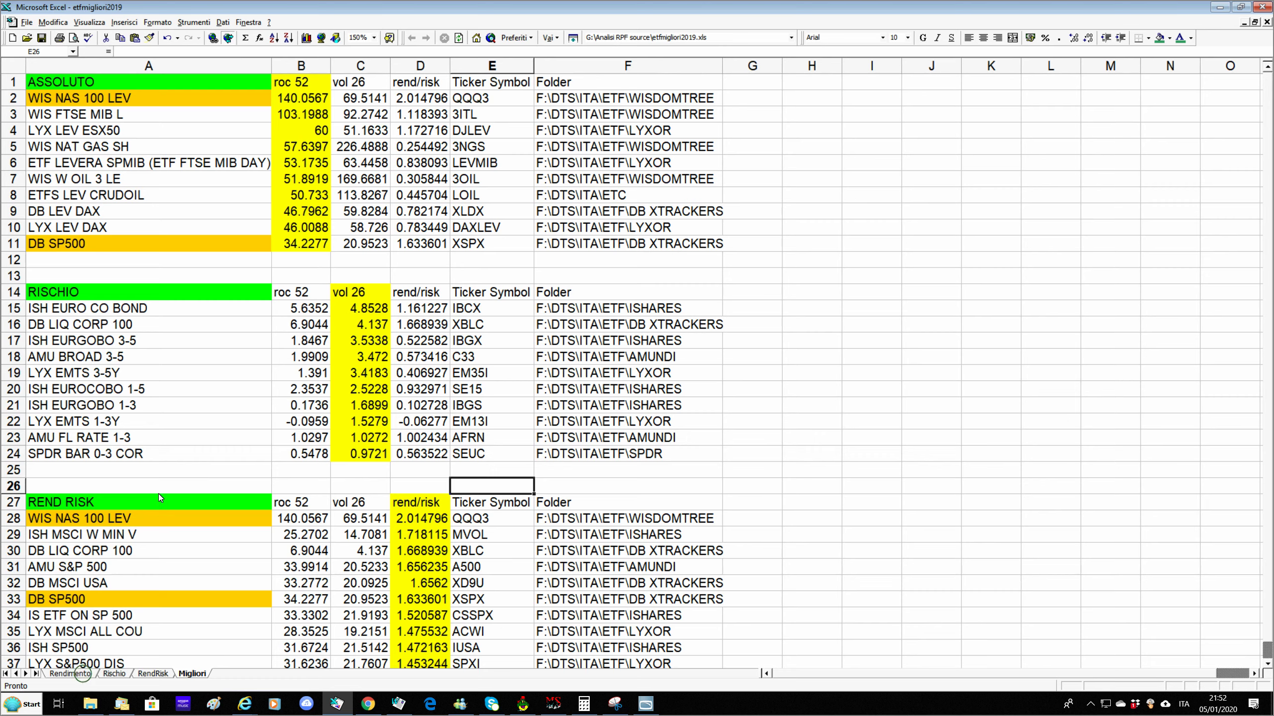
{"action": "key", "text": "ctrl+Page_Up"}
{"action": "key", "text": "ctrl+Page_Up"}
{"action": "key", "text": "ctrl+Page_Up"}
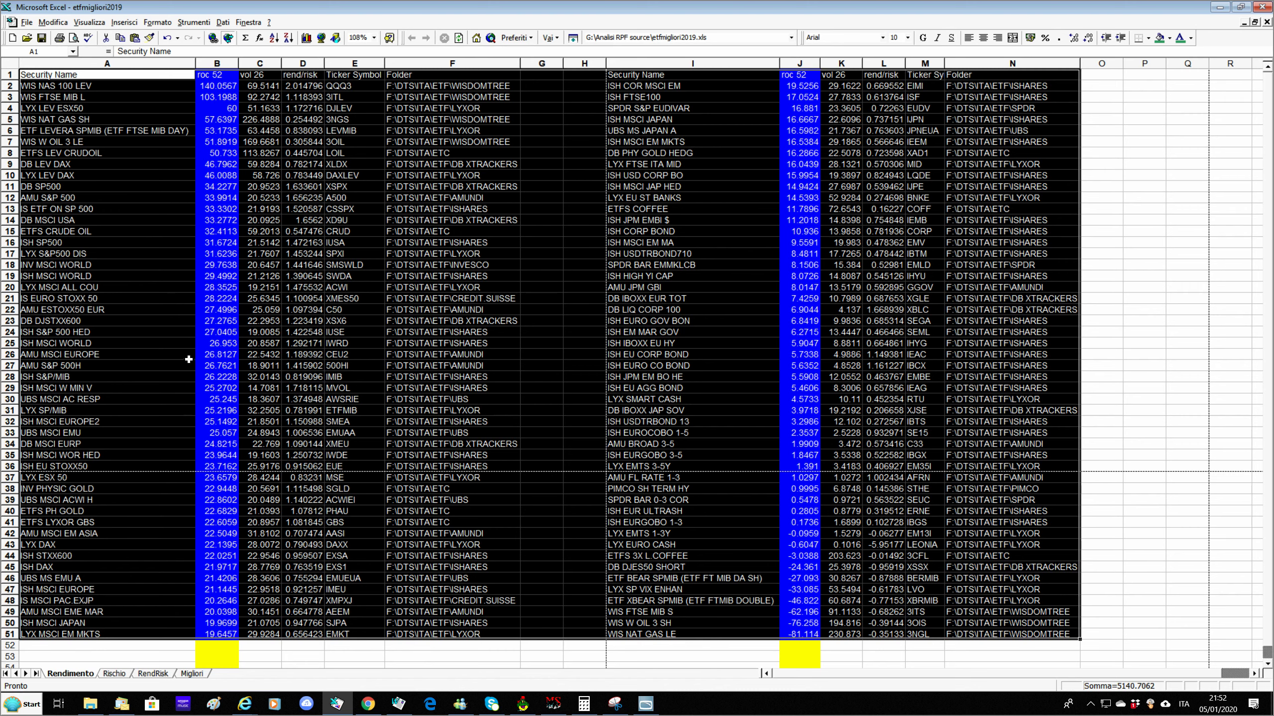
{"action": "left_click", "coordinate": [143, 333]}
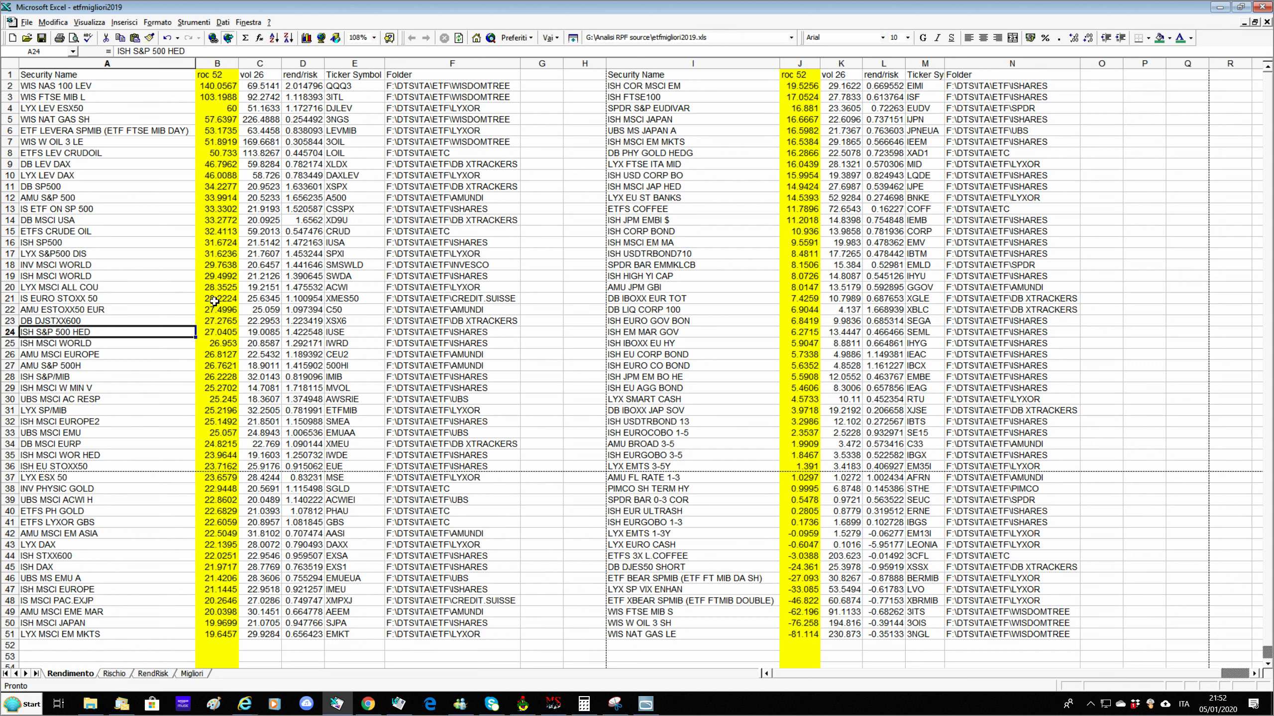
{"action": "left_click", "coordinate": [216, 86]}
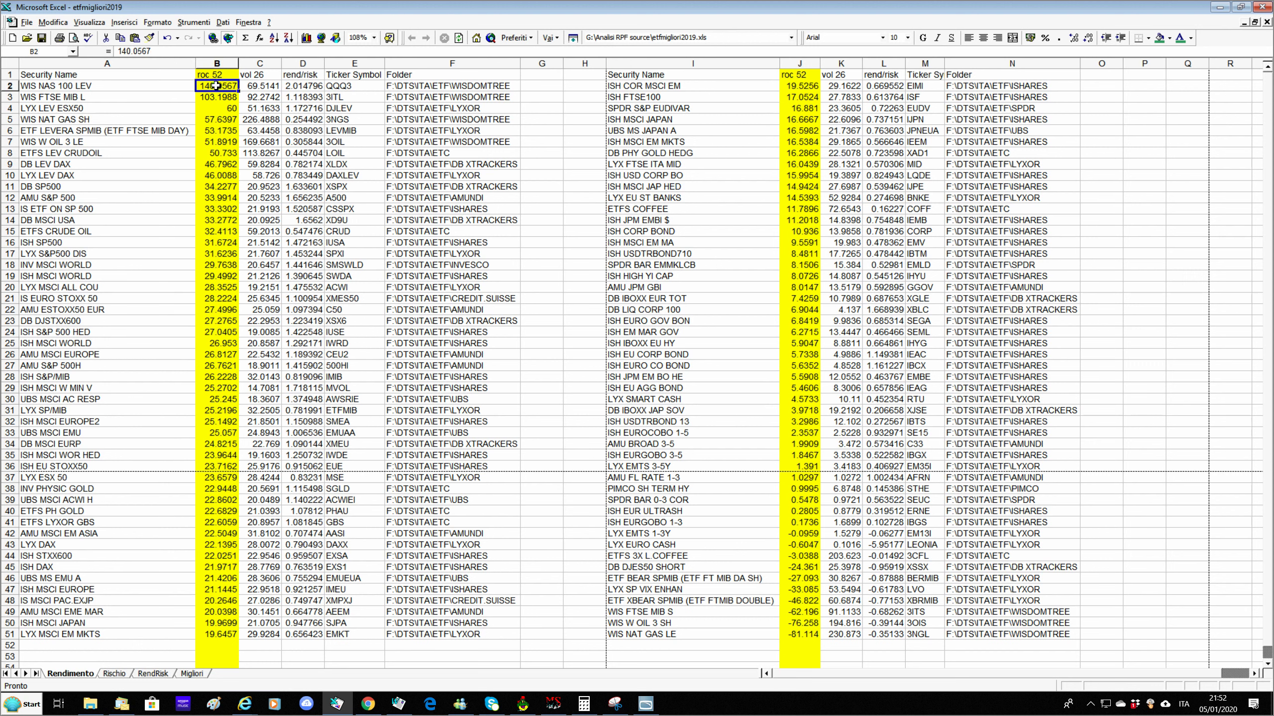
Highlight the leading roc 52 values in B2:B14 and the ten best ETF names in A2:A11 on the Rendimento sheet.
{"action": "left_click", "coordinate": [218, 225], "text": "shift"}
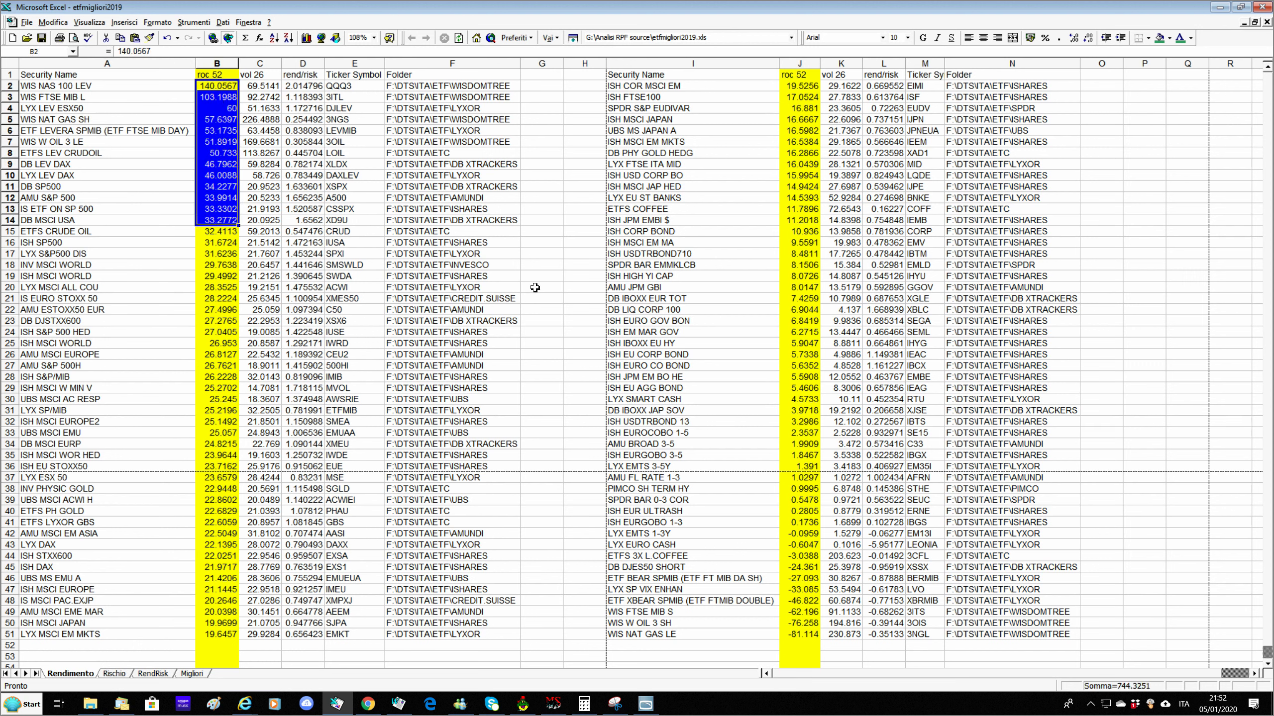
{"action": "key", "text": "Up"}
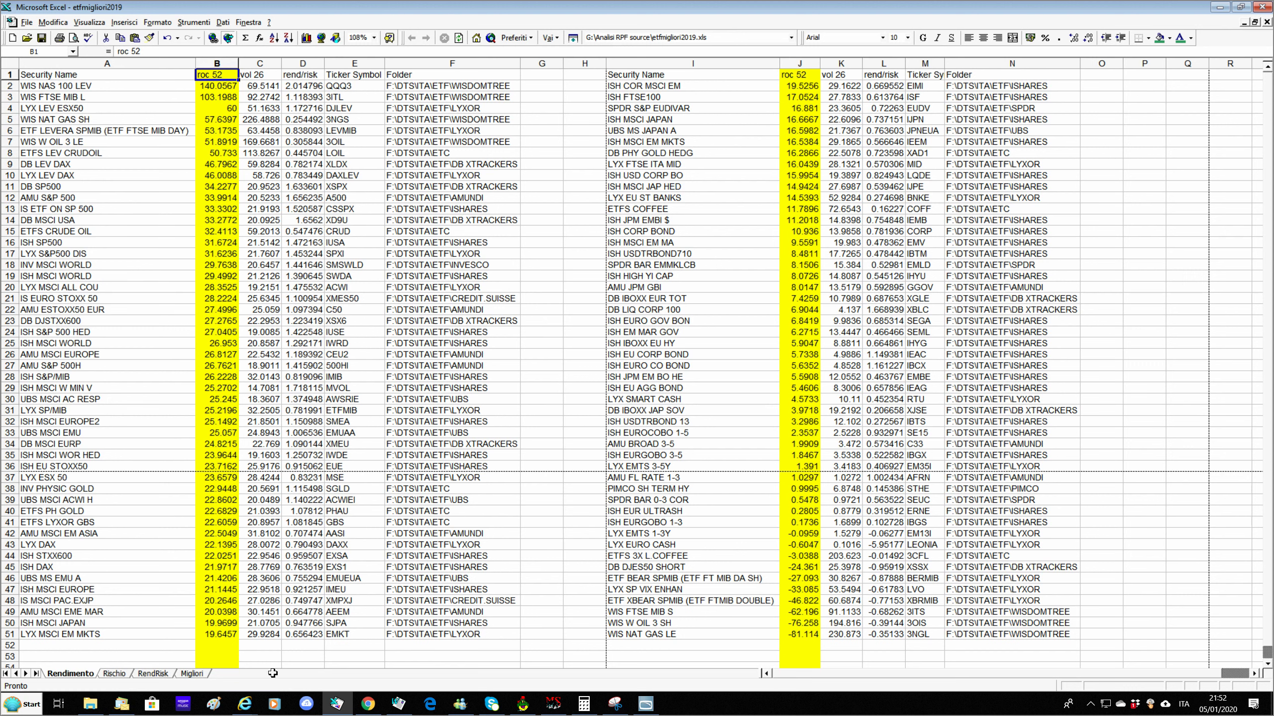
{"action": "left_click", "coordinate": [50, 85]}
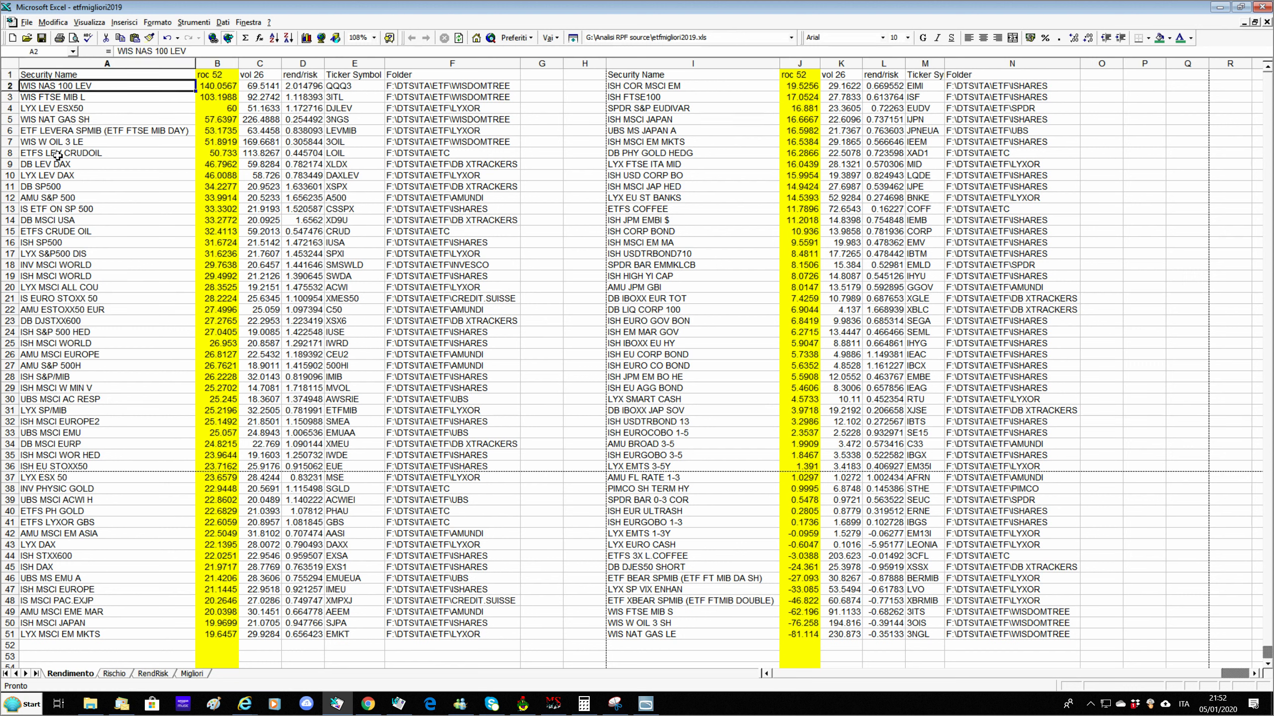
{"action": "left_click", "coordinate": [65, 186], "text": "shift"}
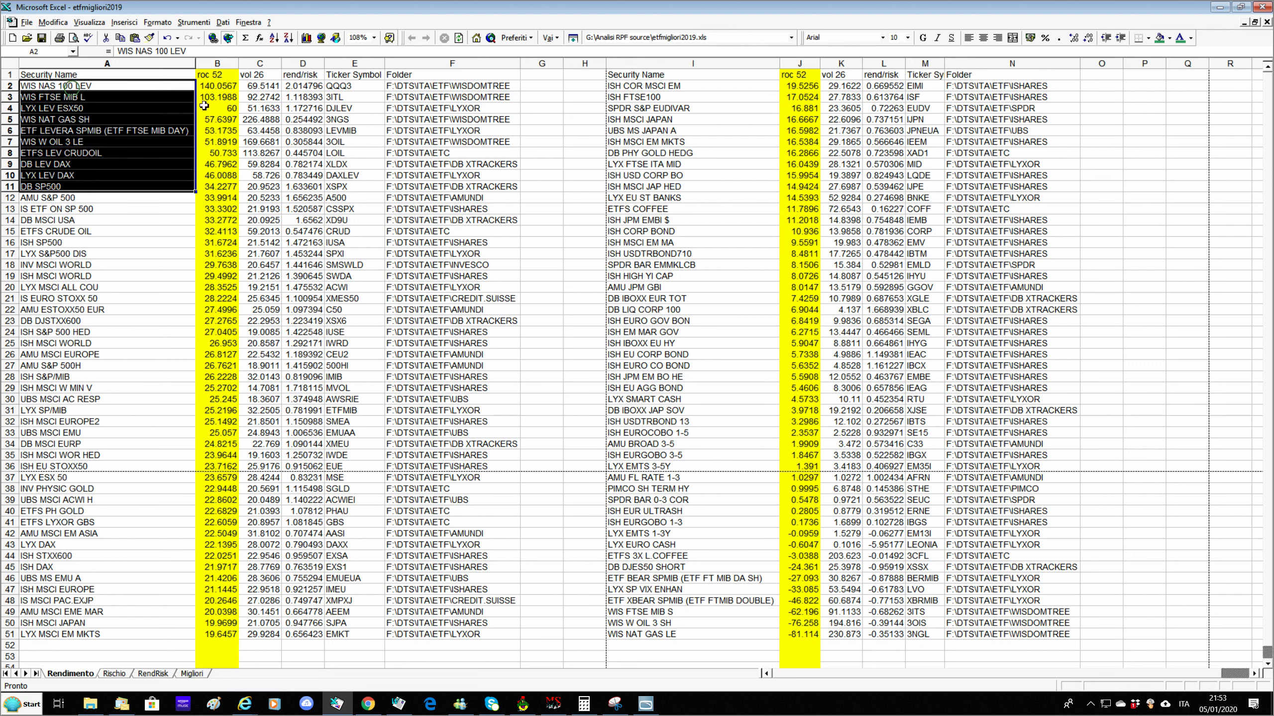
{"action": "key", "text": "shift+BackSpace"}
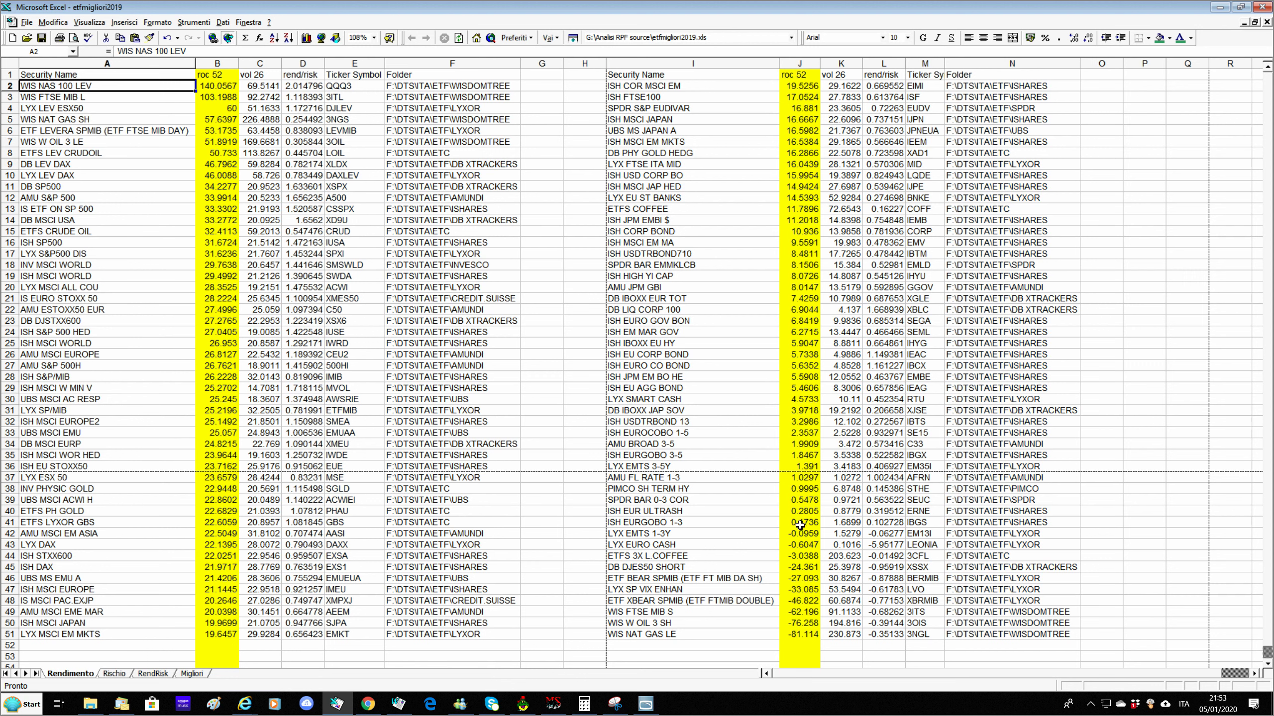
Fill the negative roc 52 values in J42:J51 of the Rendimento sheet with red.
{"action": "left_click_drag", "start_coordinate": [800, 533], "coordinate": [808, 633]}
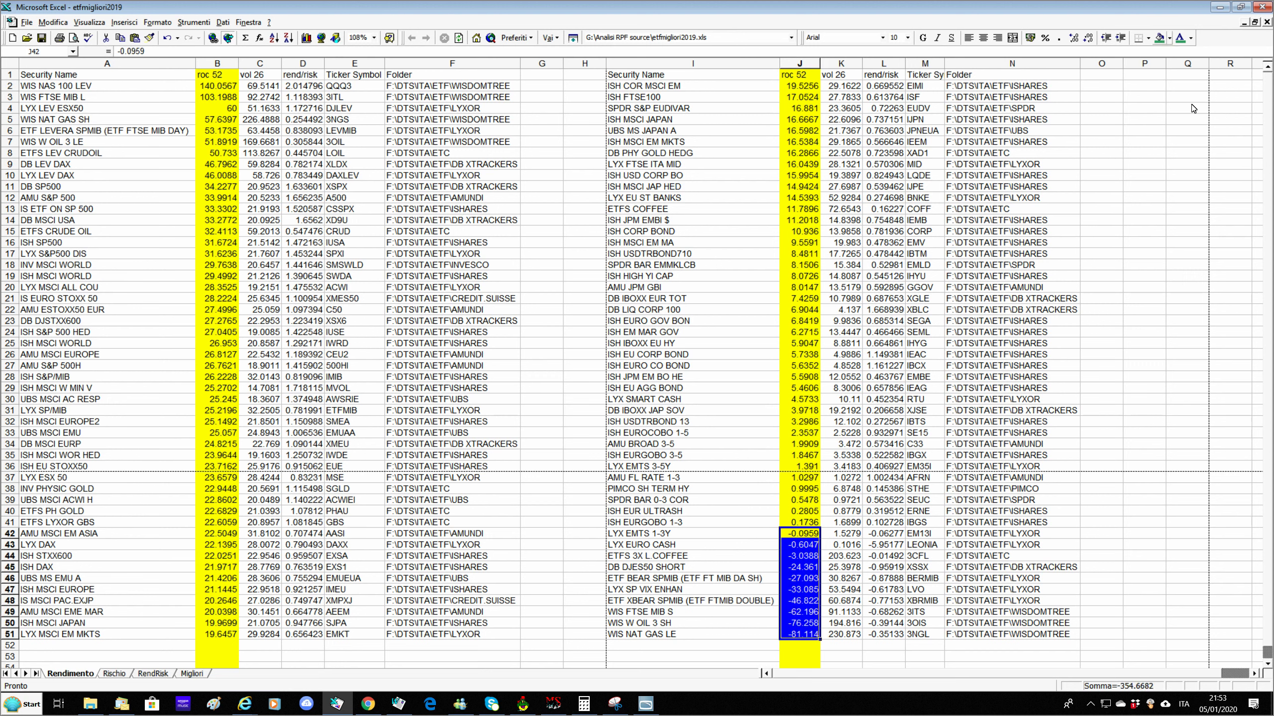
{"action": "left_click", "coordinate": [1169, 38]}
{"action": "left_click", "coordinate": [1165, 101]}
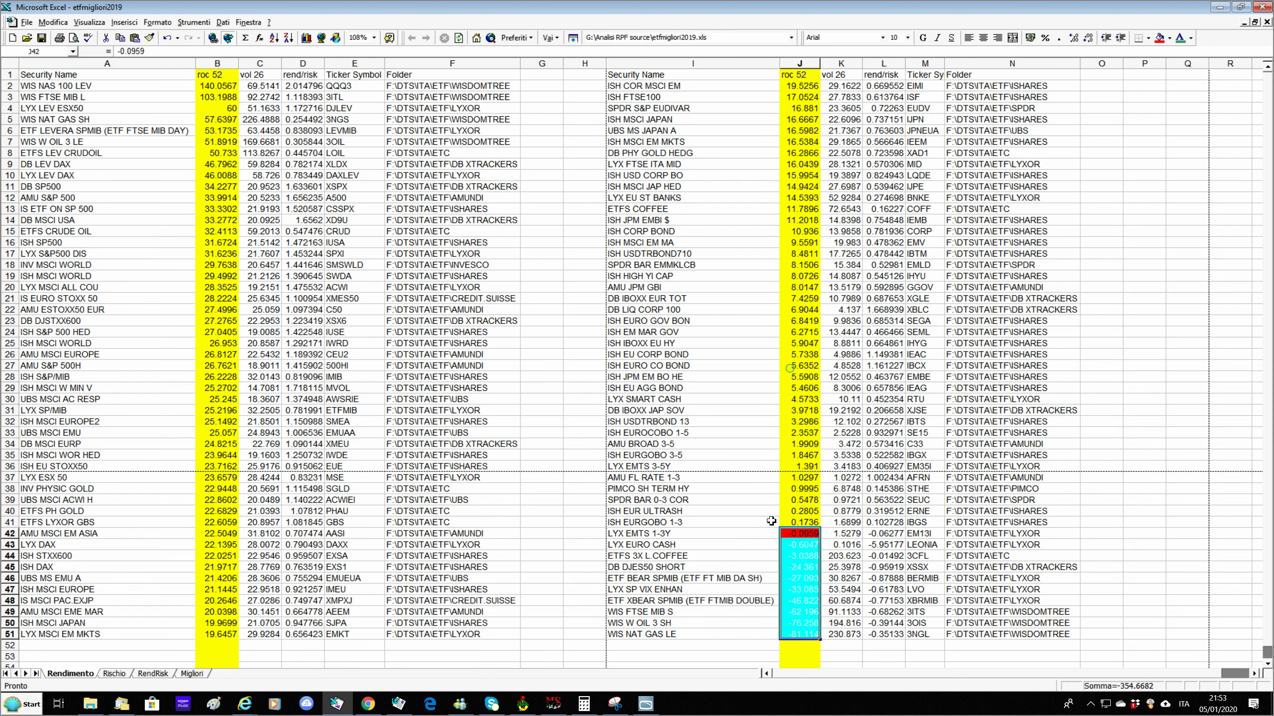
{"action": "left_click", "coordinate": [800, 366]}
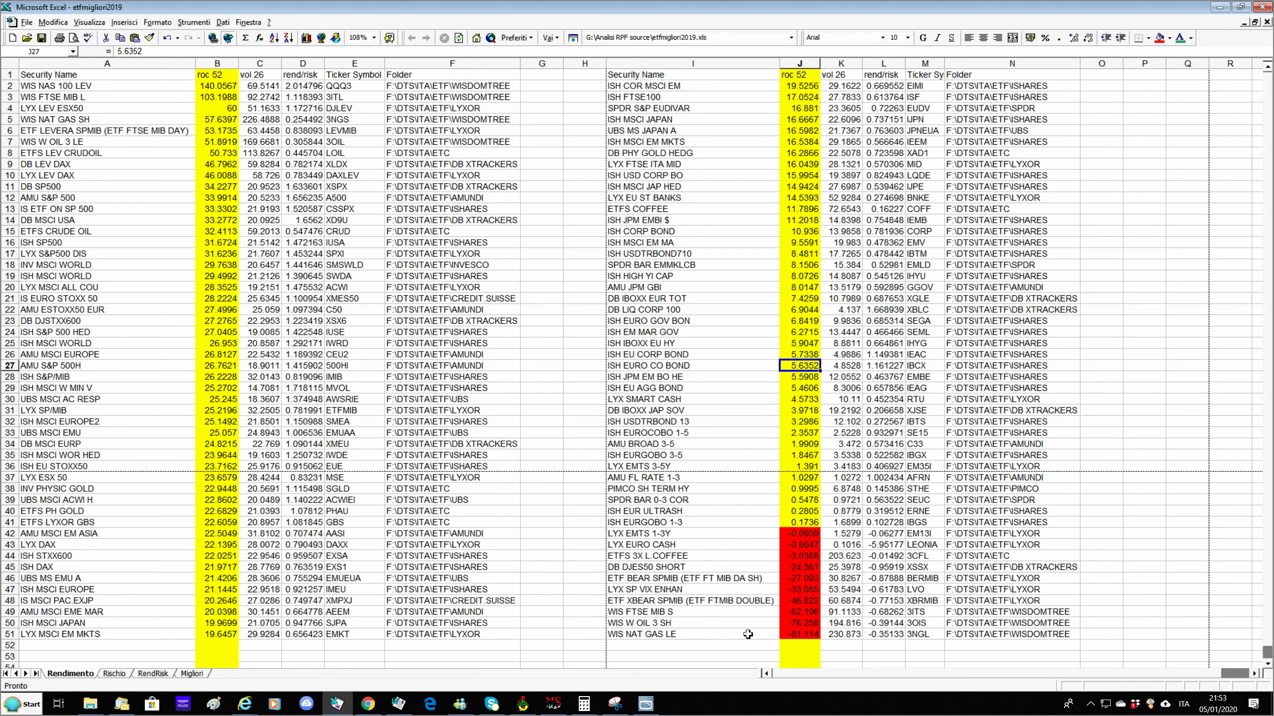
Examine the roc 52 values of WIS W OIL 3 SH and ISH EURGOBO 1-3 on the Rendimento sheet.
{"action": "left_click", "coordinate": [636, 624]}
{"action": "left_click_drag", "start_coordinate": [643, 629], "coordinate": [687, 625]}
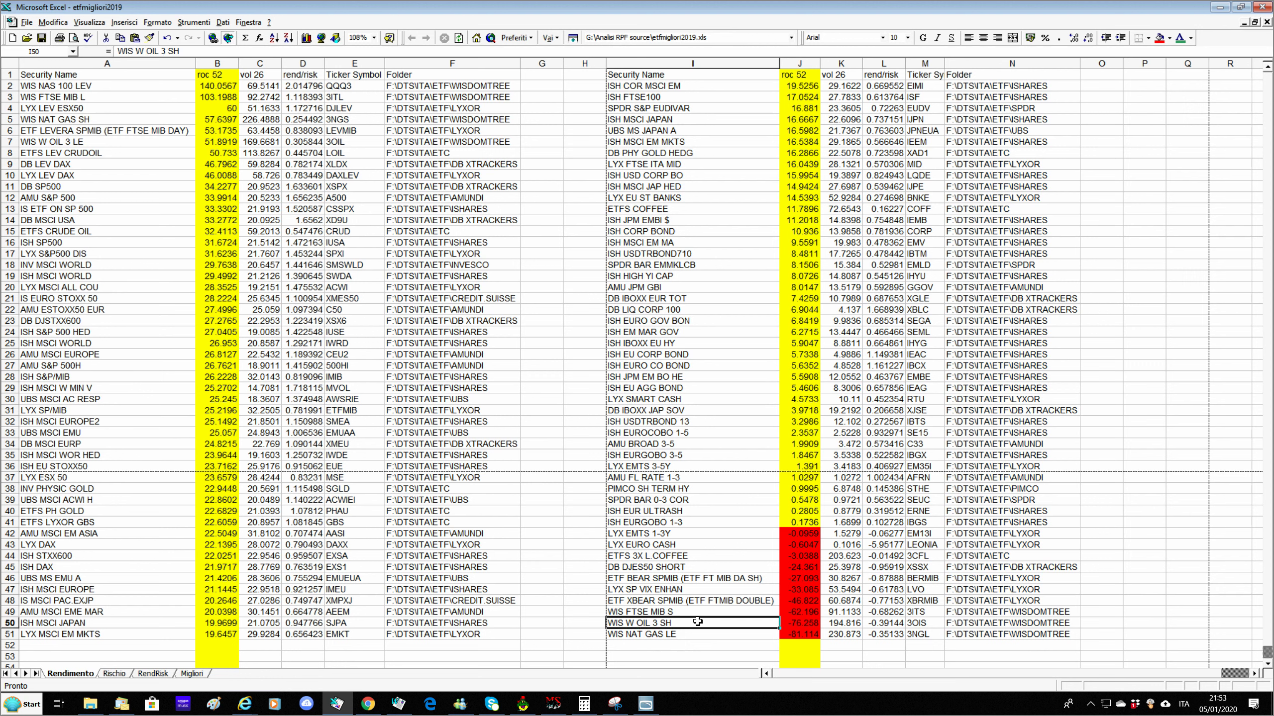
{"action": "left_click", "coordinate": [796, 624]}
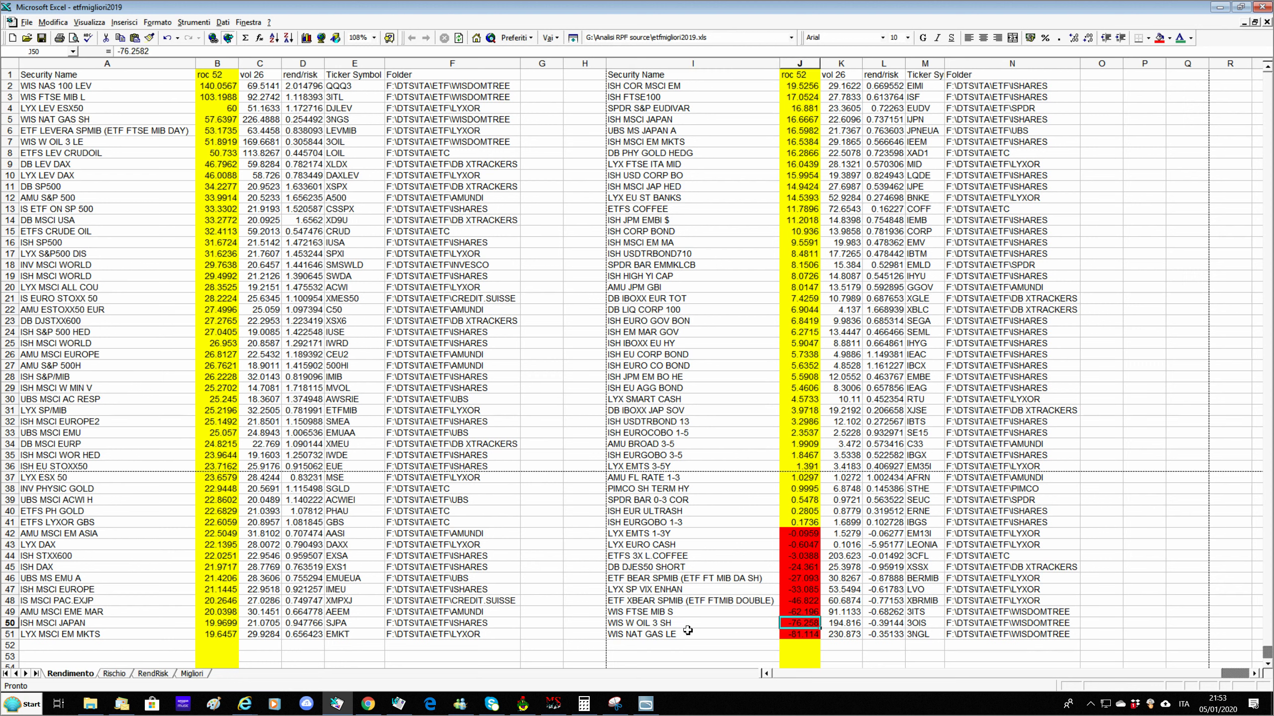
{"action": "left_click", "coordinate": [800, 522]}
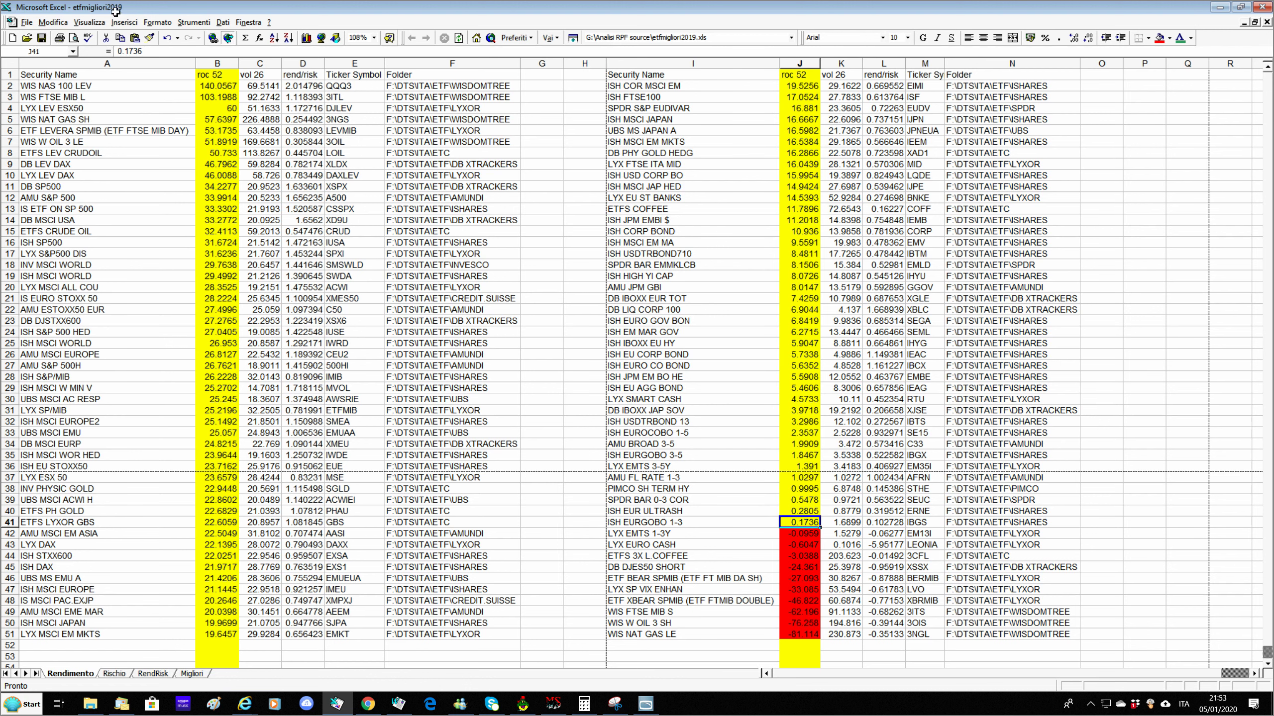
{"action": "key", "text": "ctrl+shift+Home"}
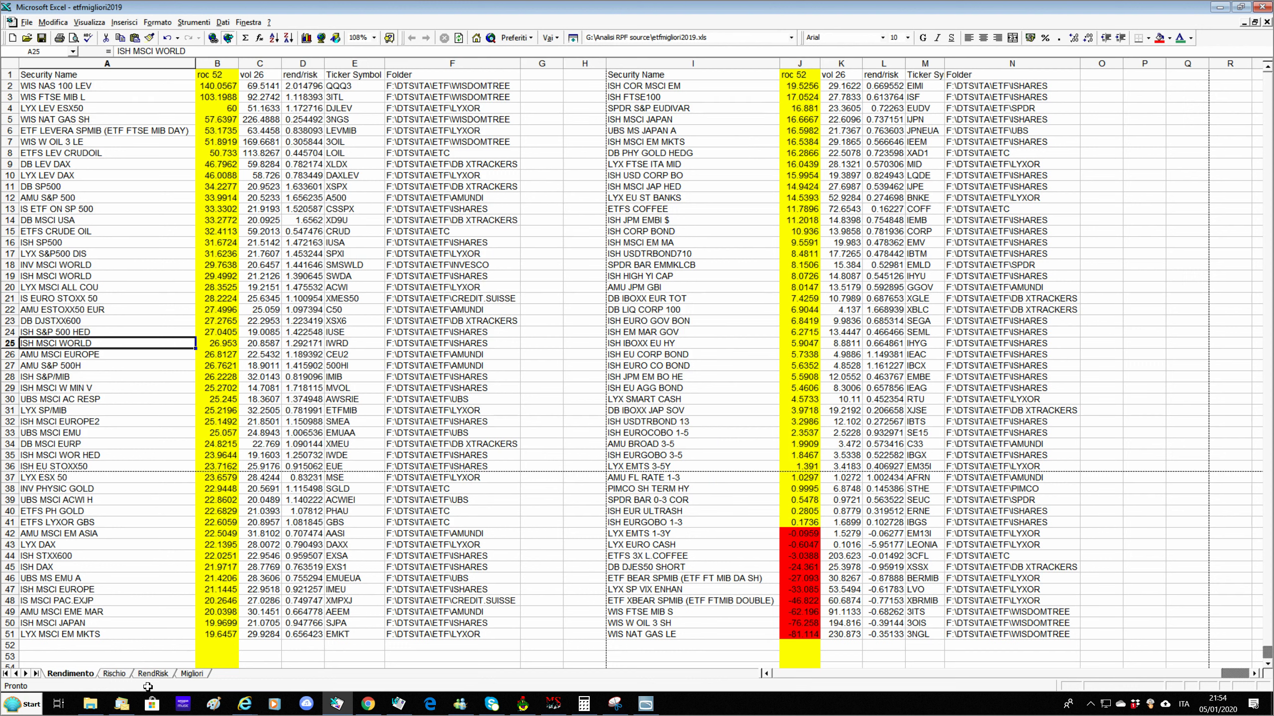
Show the Rischio sheet and inspect the vol 26 values of LYX S&P500 DIS and ISH MSCI EUROPE2 in C50:C51.
{"action": "left_click", "coordinate": [118, 675]}
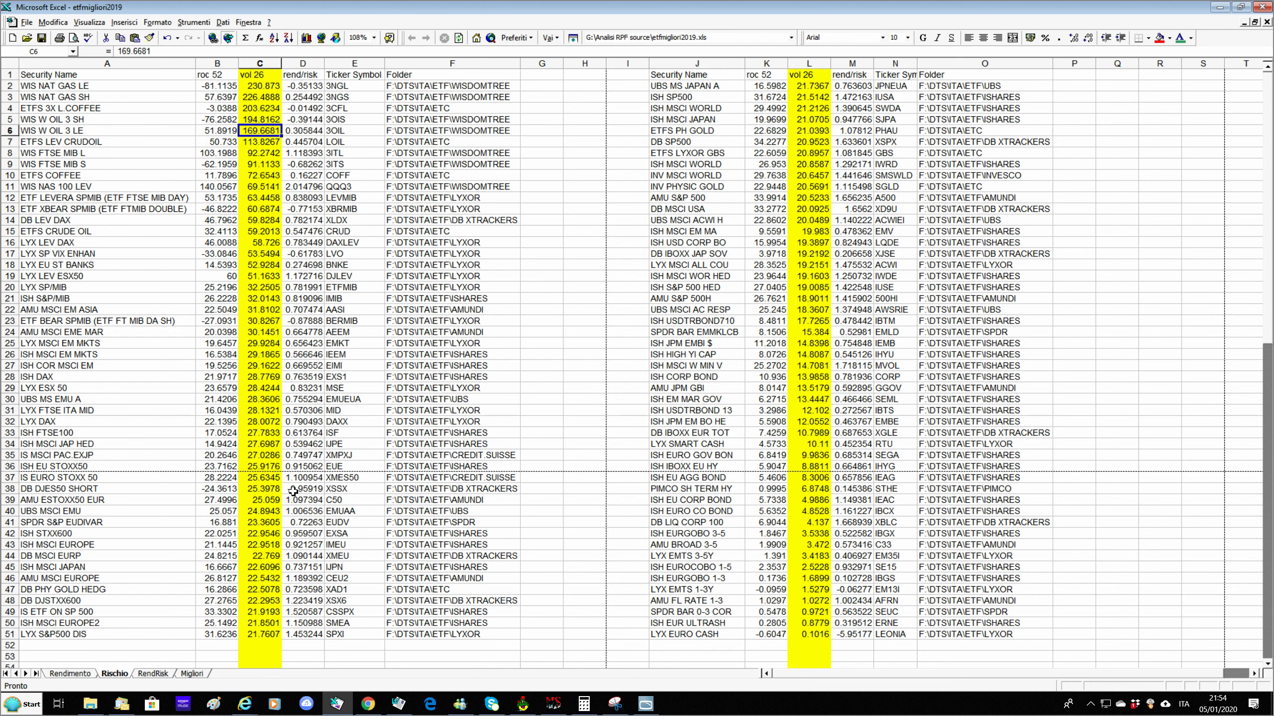
{"action": "left_click", "coordinate": [266, 638]}
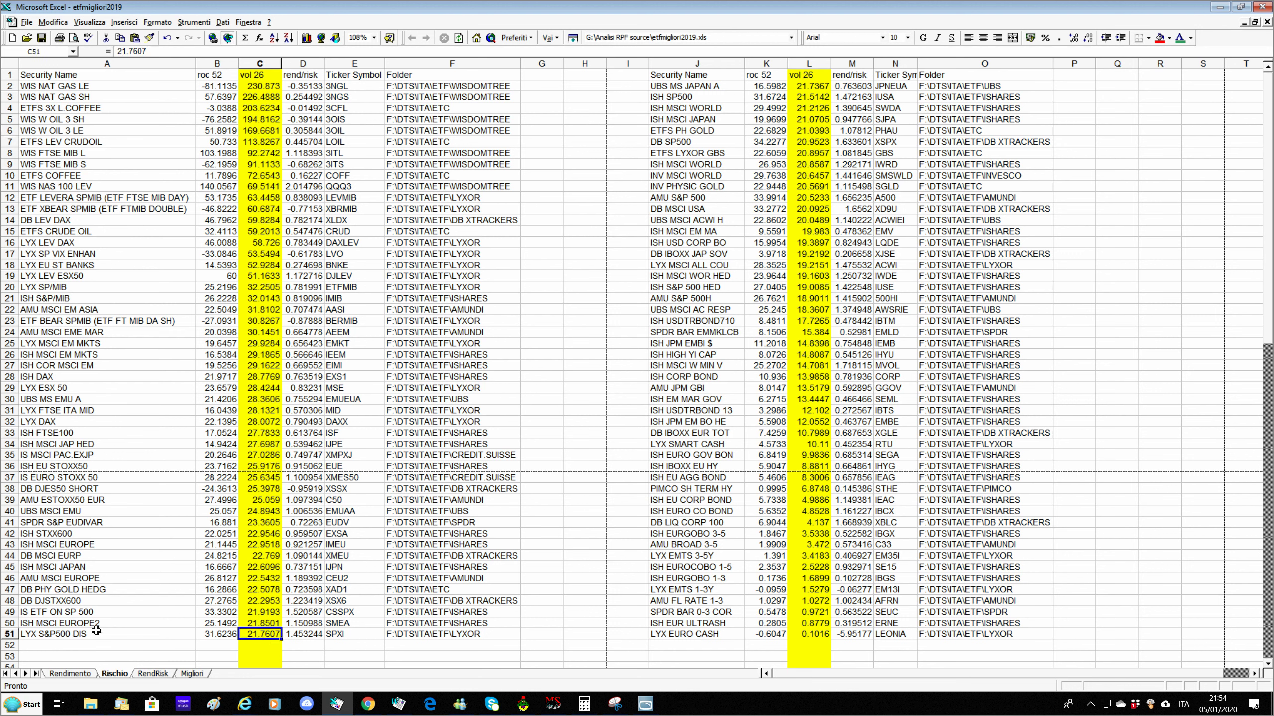
{"action": "key", "text": "shift+Up"}
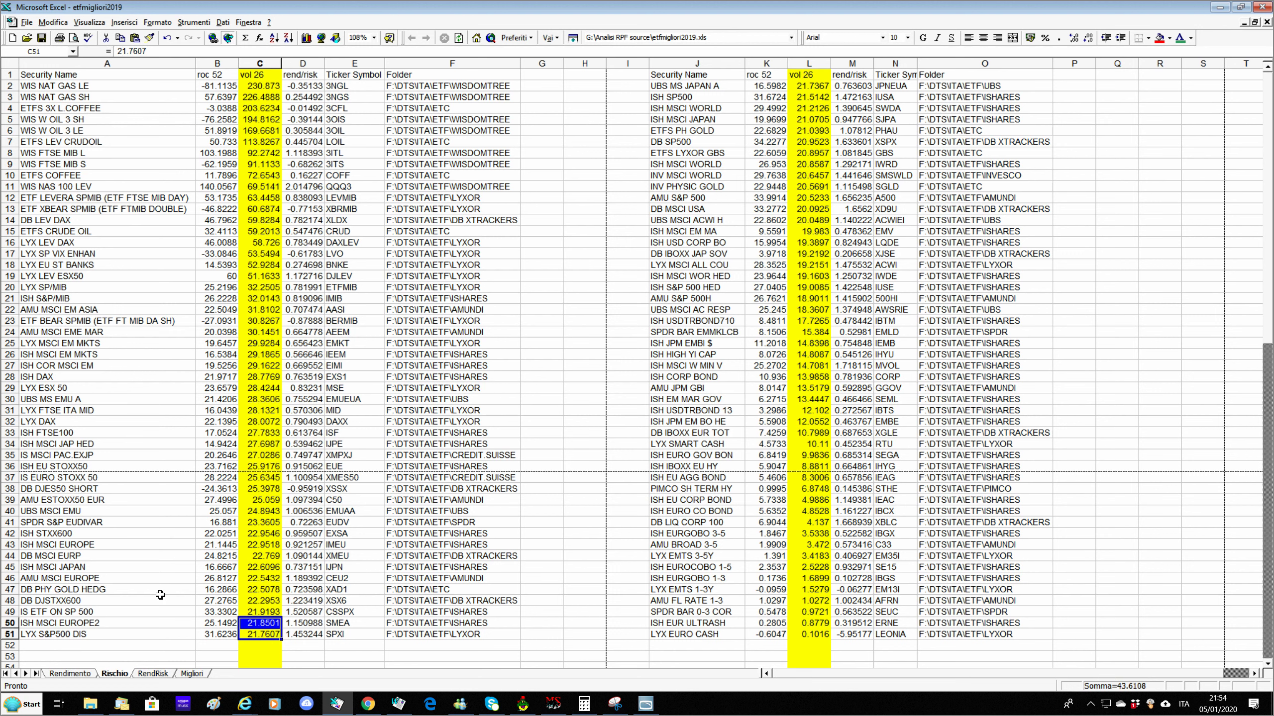
{"action": "key", "text": "Home"}
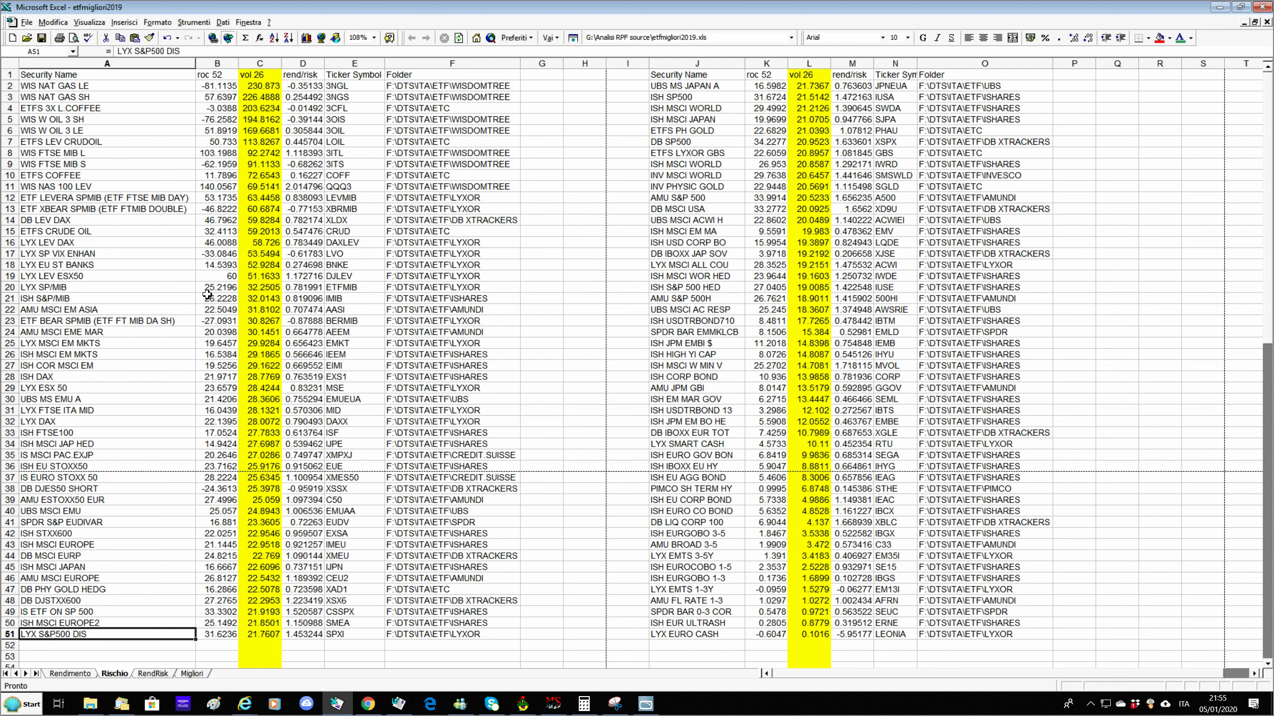
Show the RendRisk sheet and point out the IS EURO STOXX 50, DB SP500, ISH SP500, AMU S&P 500 and LYX S&P500 DIS entries.
{"action": "left_click", "coordinate": [153, 673]}
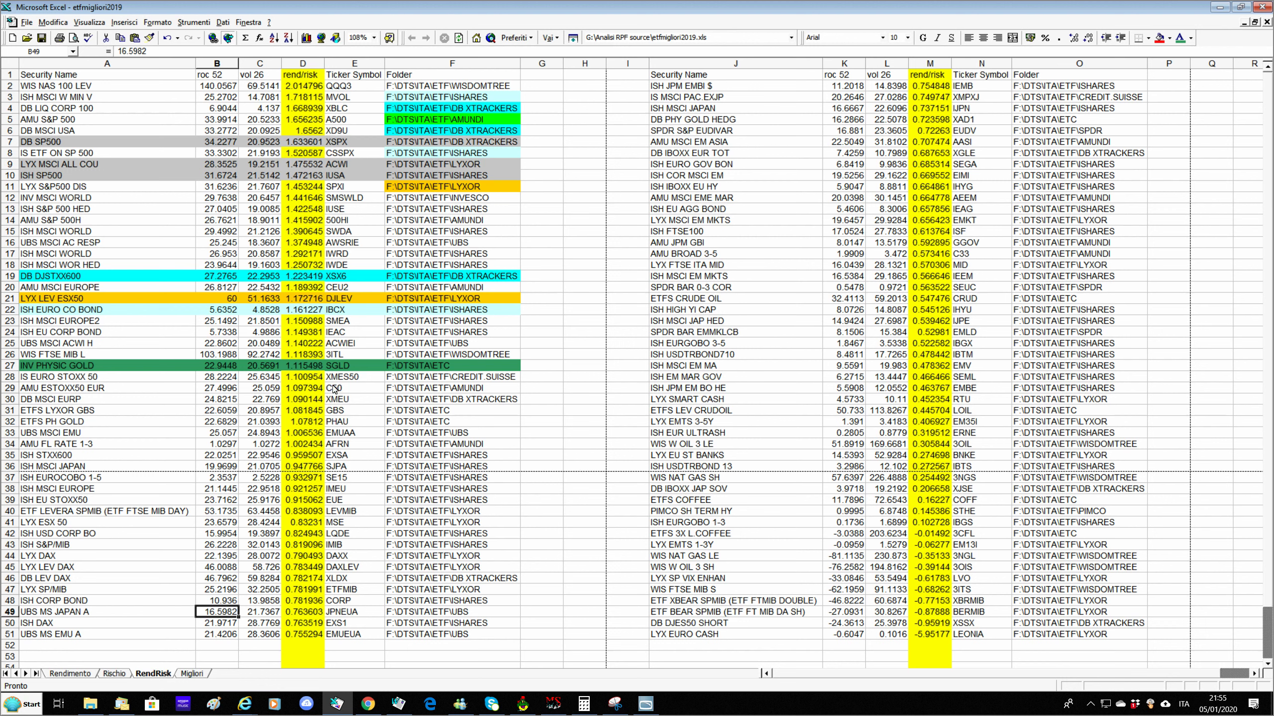
{"action": "left_click", "coordinate": [237, 379]}
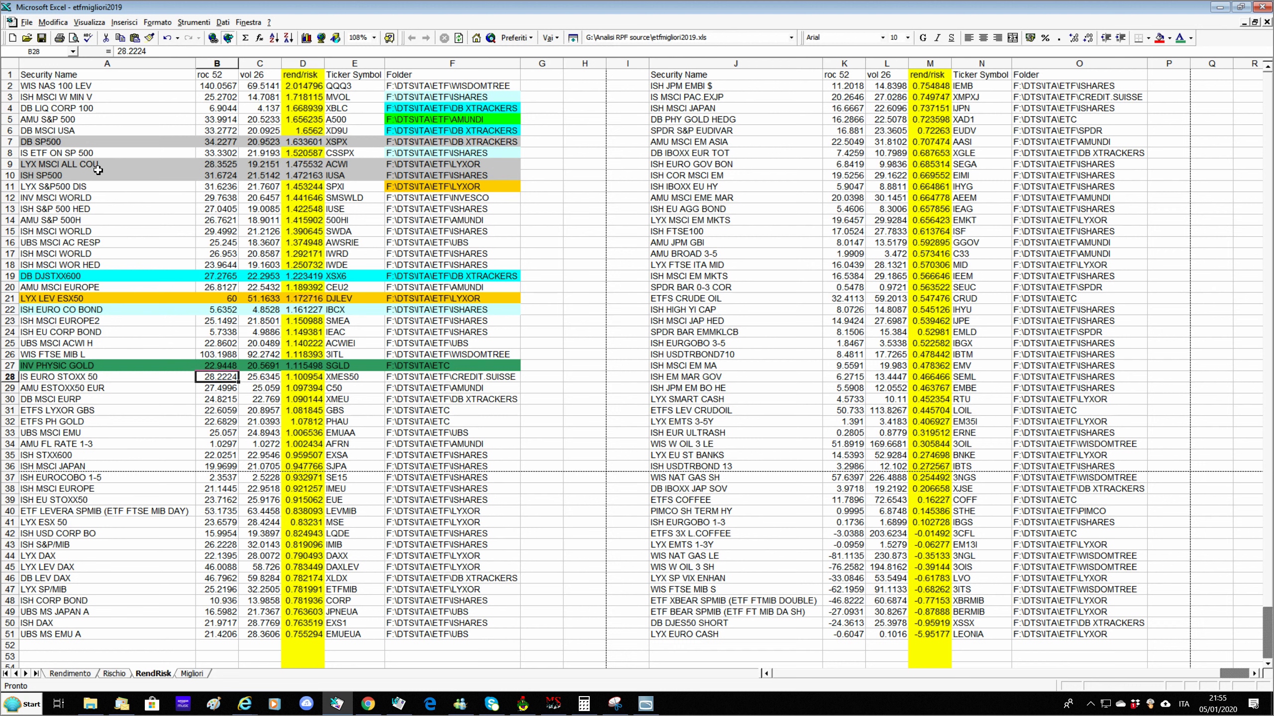
{"action": "left_click", "coordinate": [44, 143]}
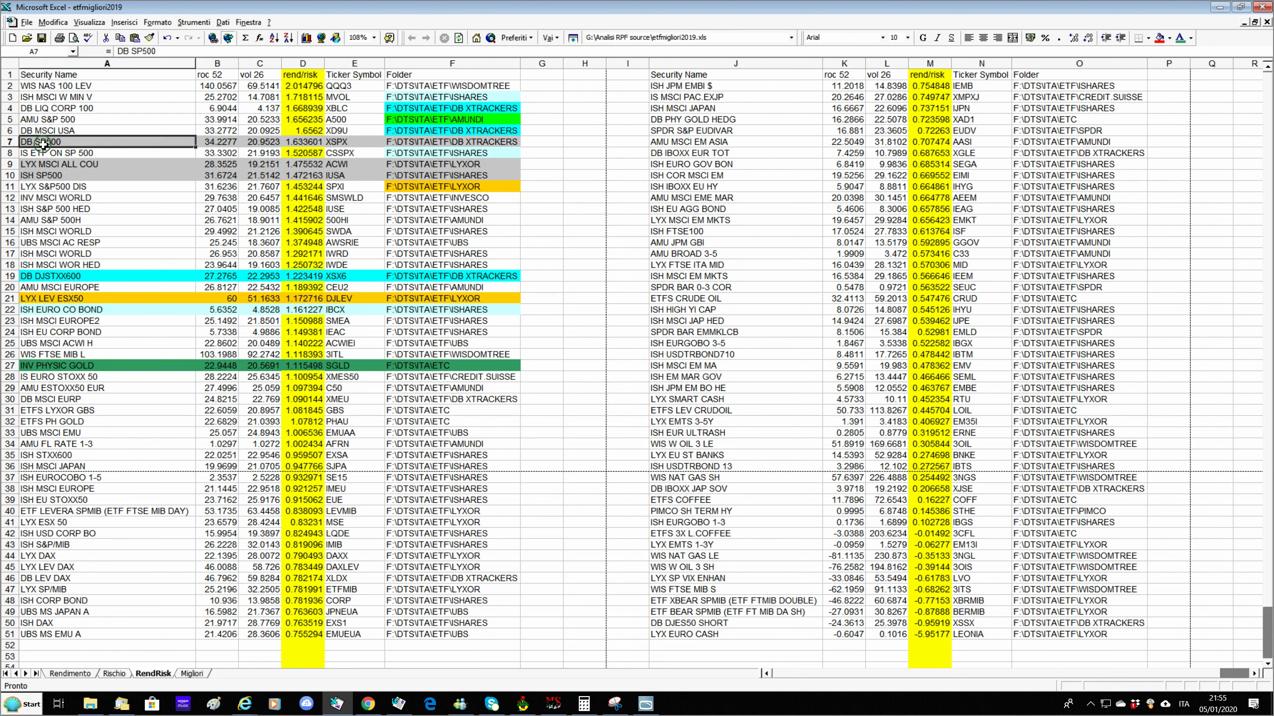
{"action": "left_click", "coordinate": [67, 177]}
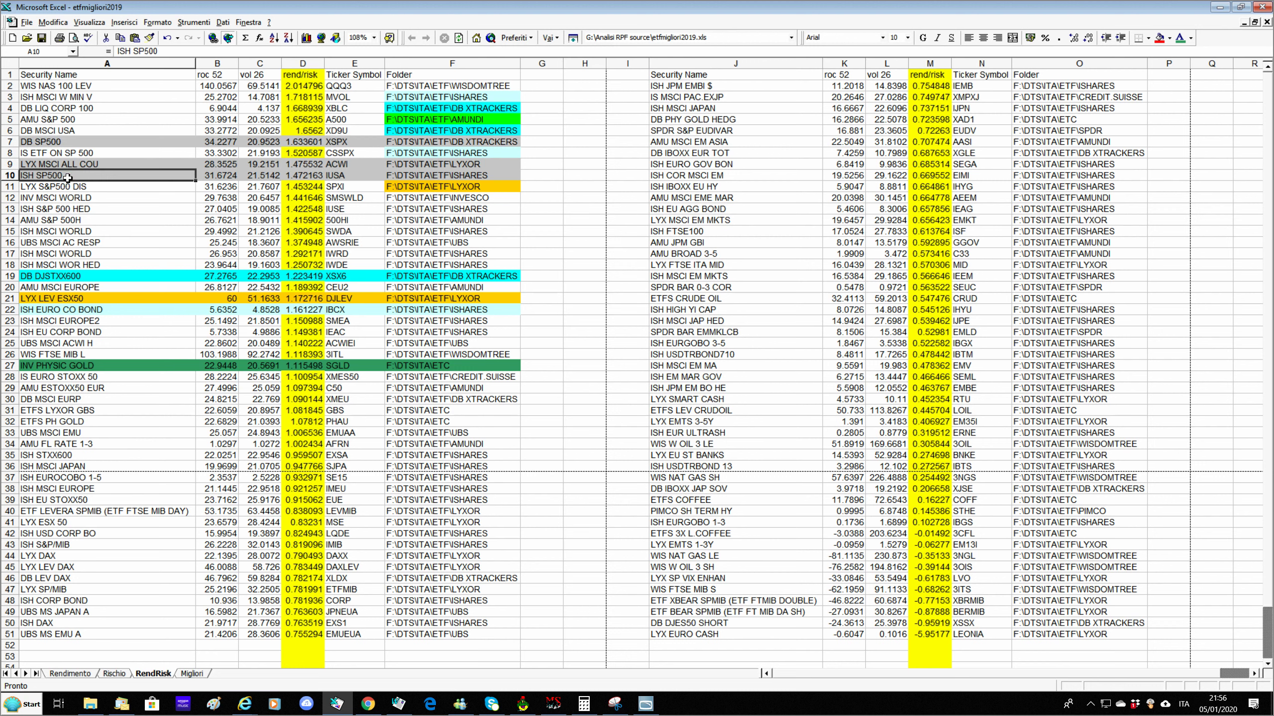
{"action": "left_click", "coordinate": [100, 122]}
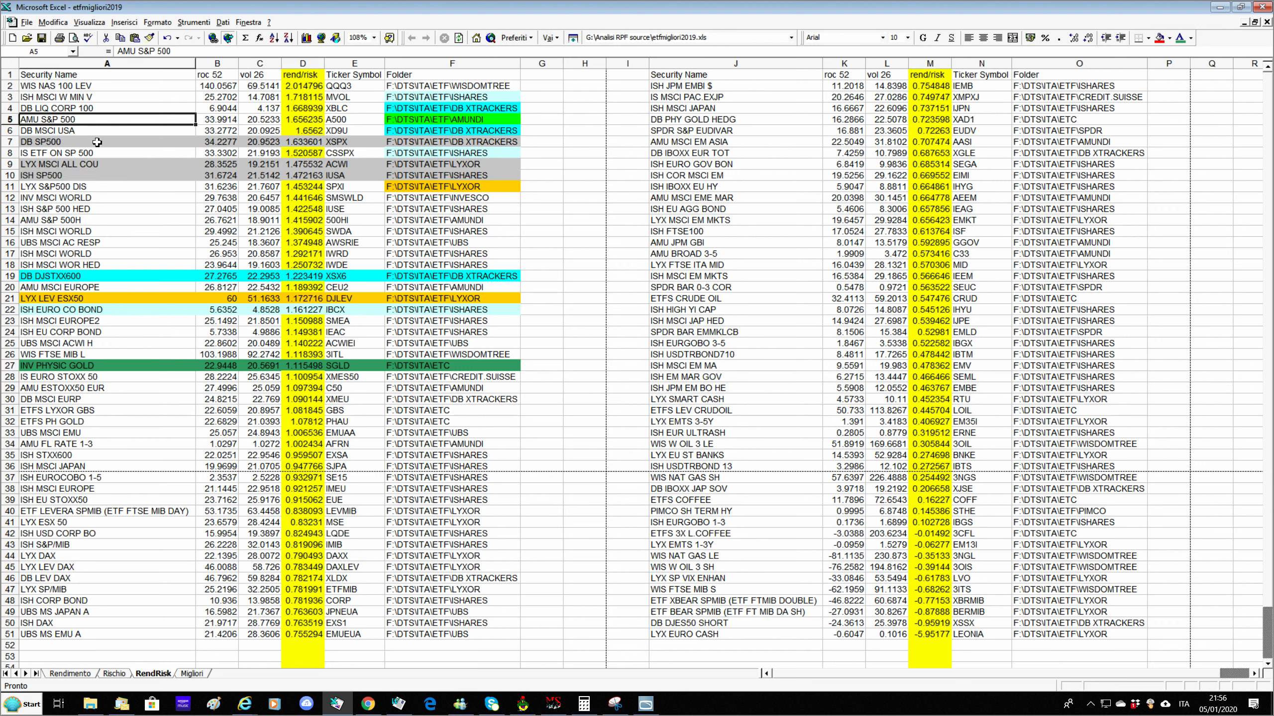
{"action": "left_click", "coordinate": [97, 141]}
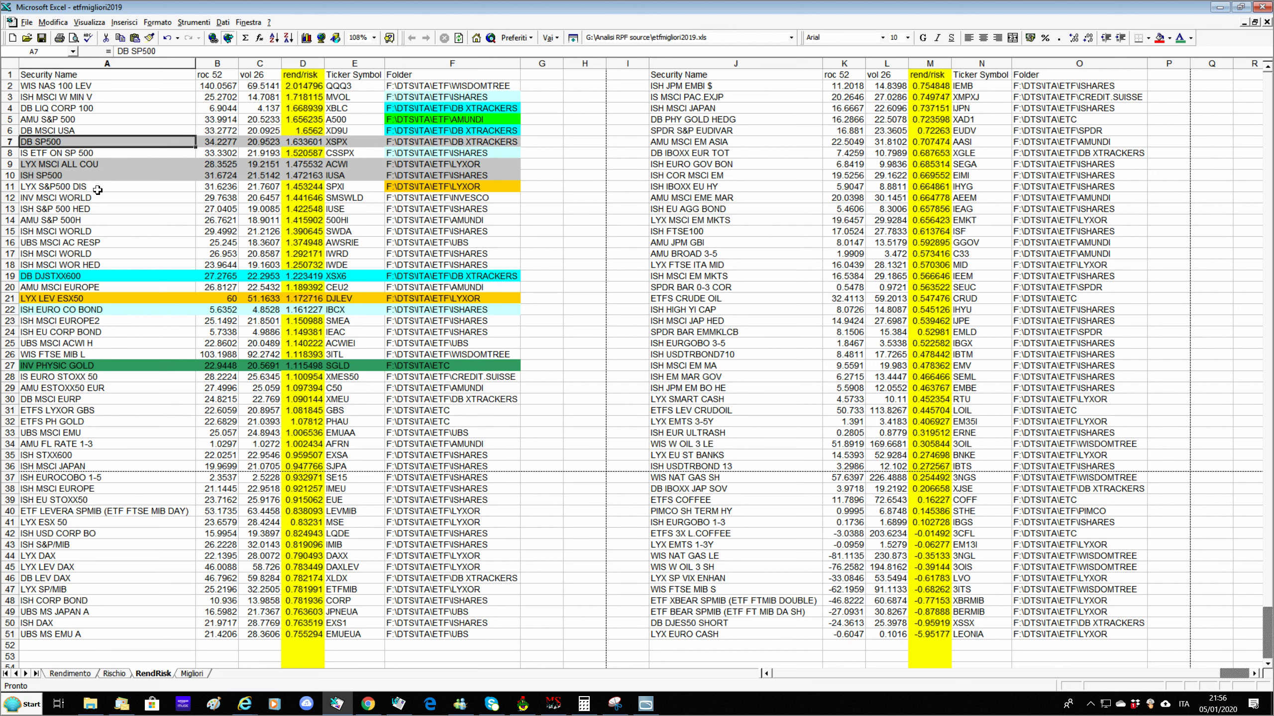
{"action": "left_click", "coordinate": [97, 189]}
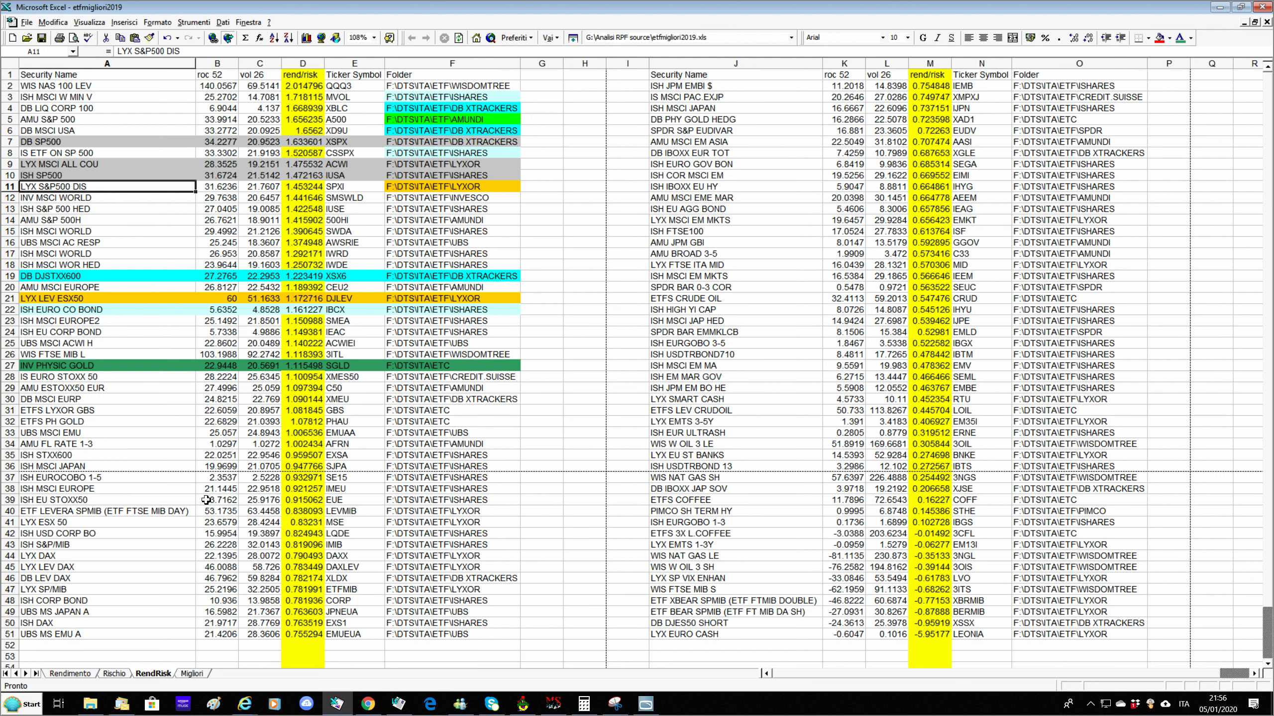
Show the Migliori sheet and highlight roc 52 under ASSOLUTO, vol 26 under RISCHIO and rend/risk under REND RISK.
{"action": "left_click", "coordinate": [193, 673]}
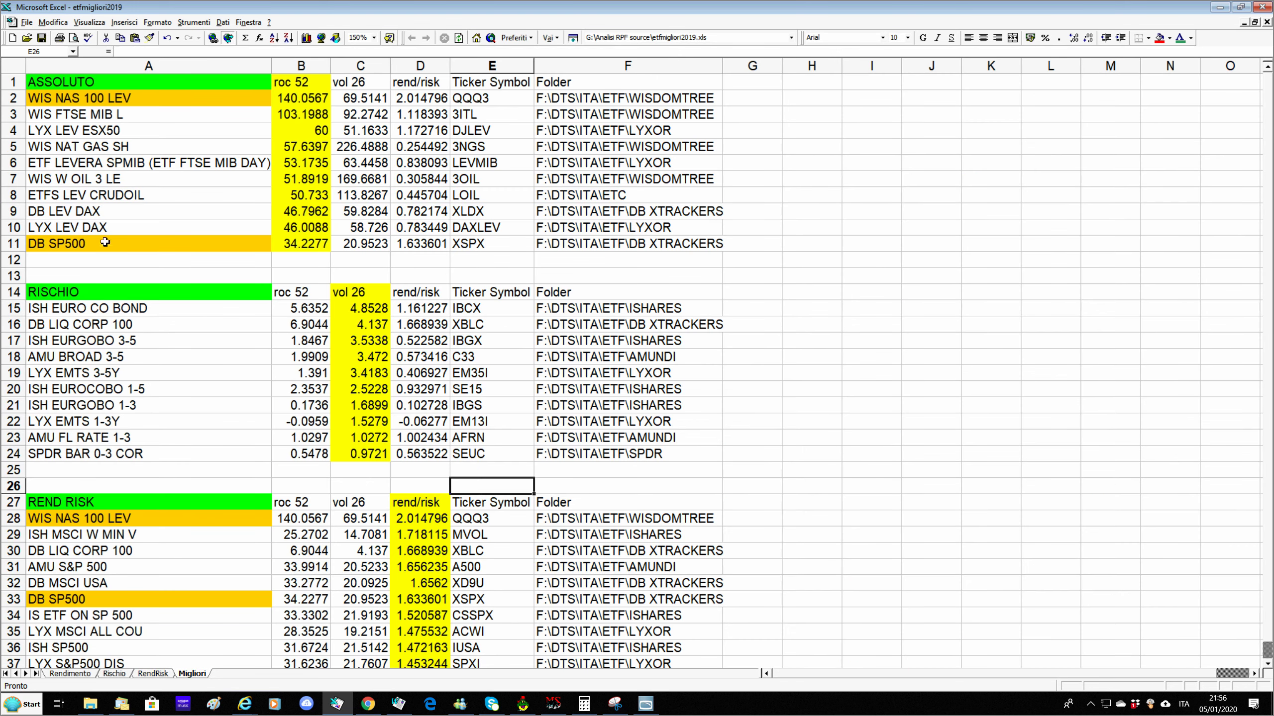
{"action": "left_click", "coordinate": [46, 83]}
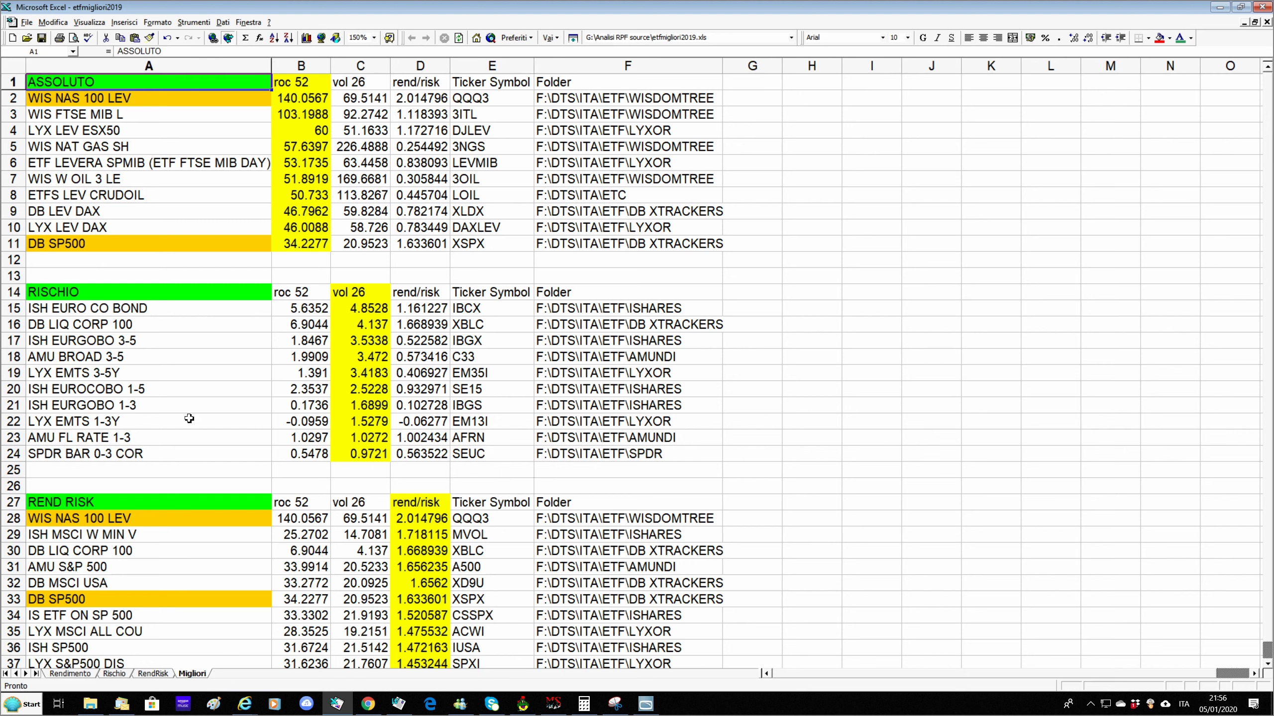
{"action": "left_click_drag", "start_coordinate": [299, 81], "coordinate": [314, 248]}
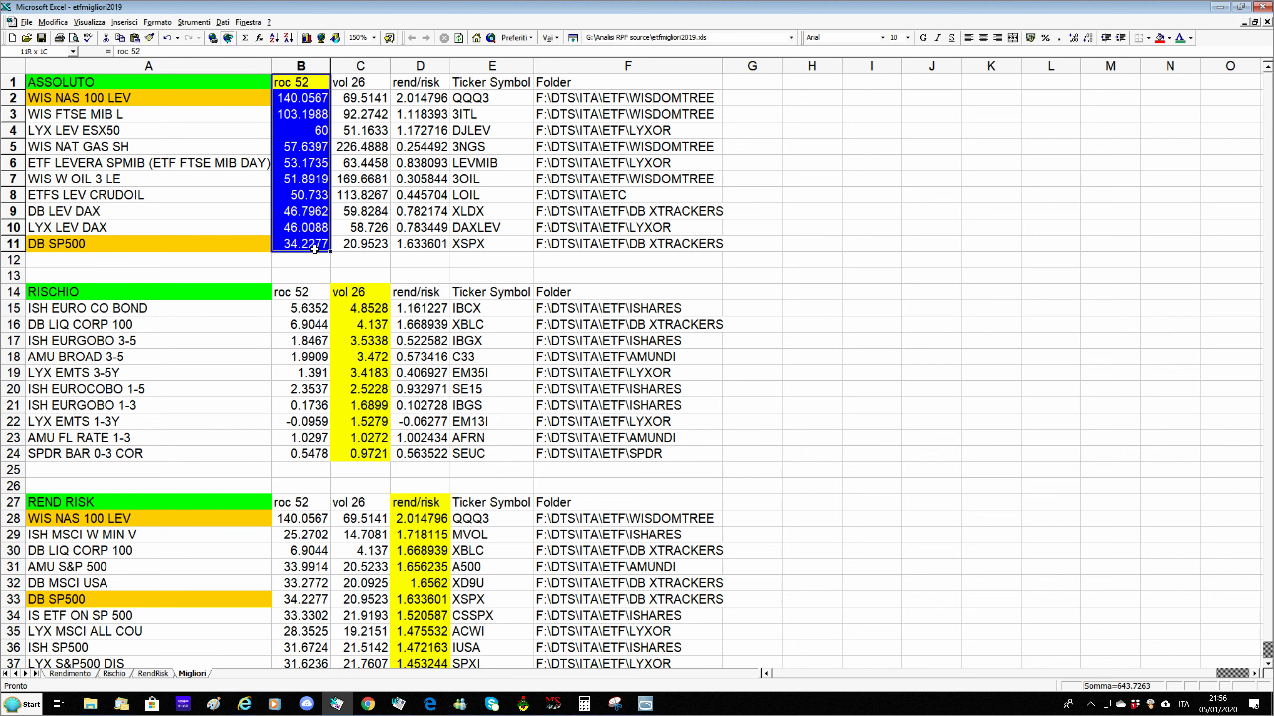
{"action": "left_click_drag", "start_coordinate": [356, 297], "coordinate": [368, 457]}
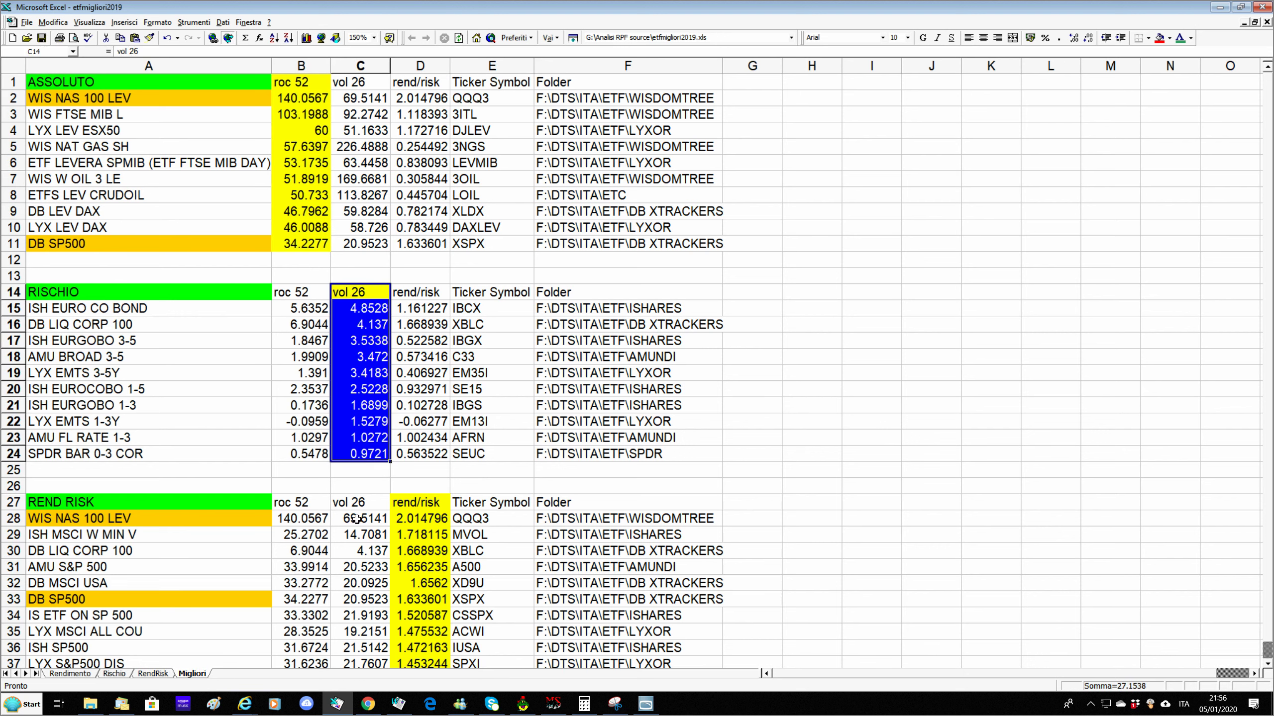
{"action": "left_click_drag", "start_coordinate": [407, 506], "coordinate": [424, 664]}
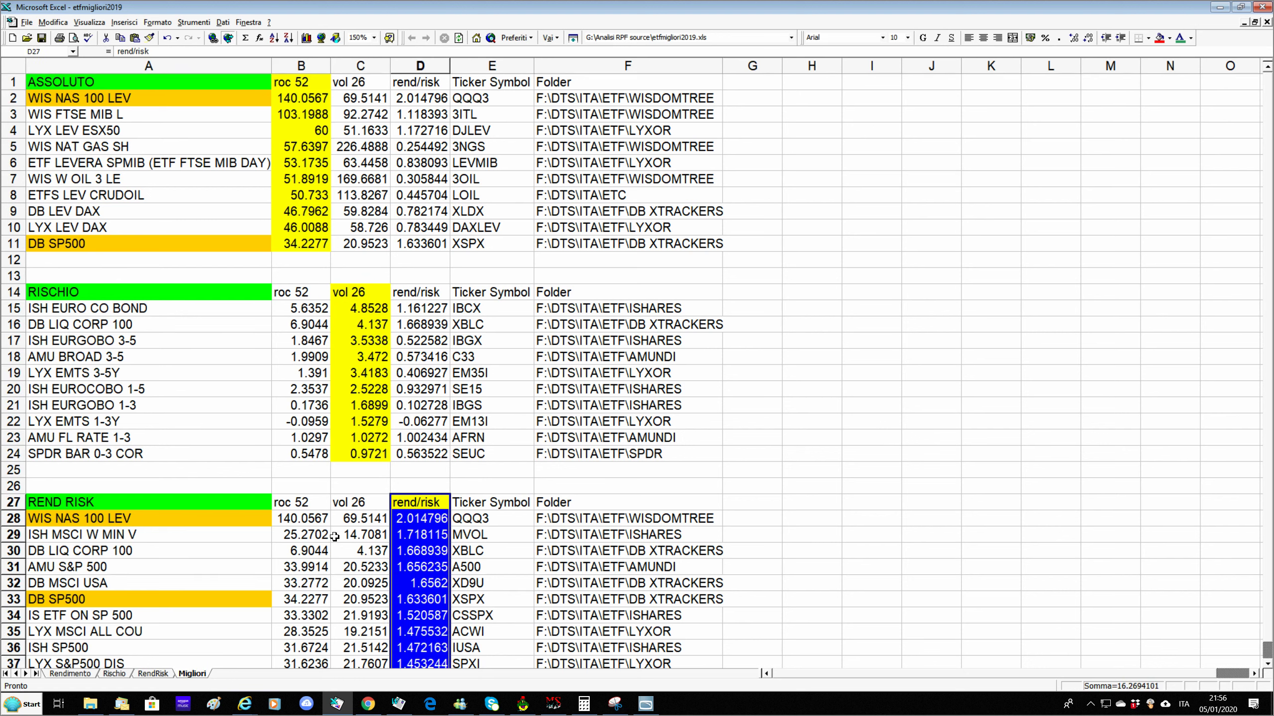